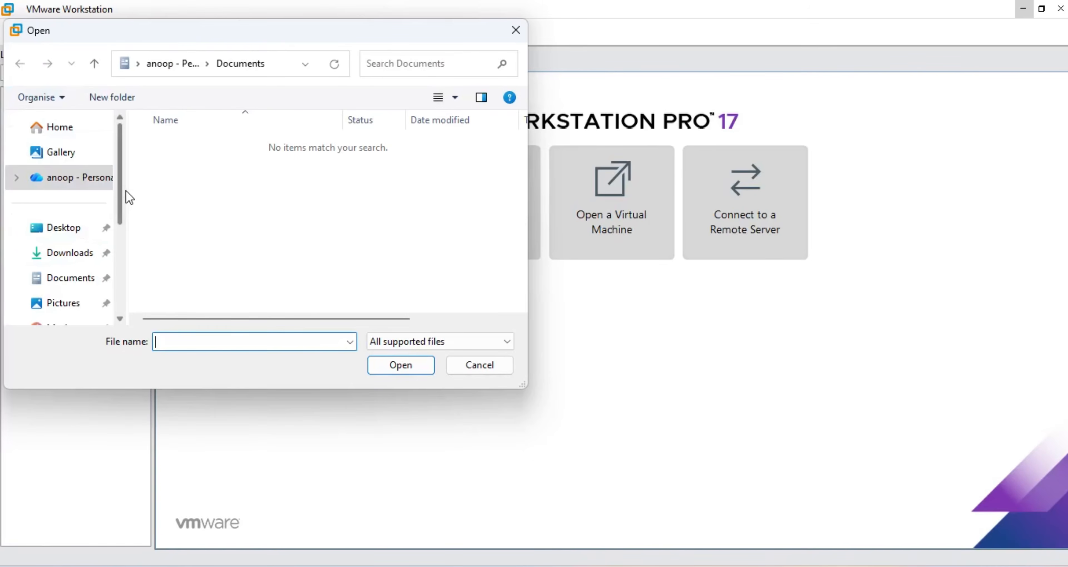
Step: Browse to D:\Softwares\Sophos XG and open the sf_virtual appliance file for import
{"action": "scroll", "coordinate": [121, 196], "scroll_direction": "down", "scroll_amount": 3}
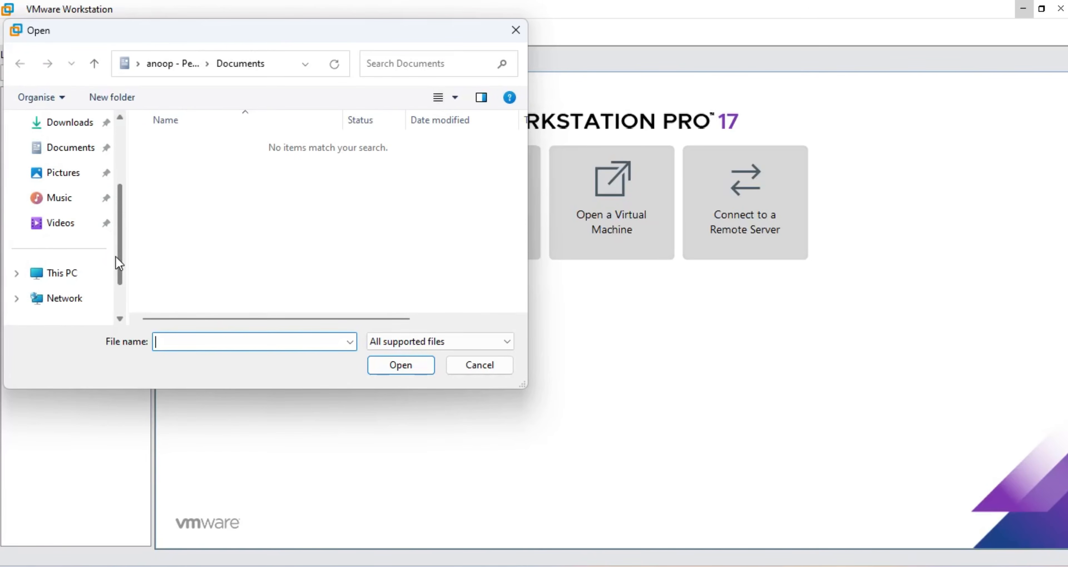
{"action": "left_click", "coordinate": [54, 276]}
{"action": "double_click", "coordinate": [203, 207]}
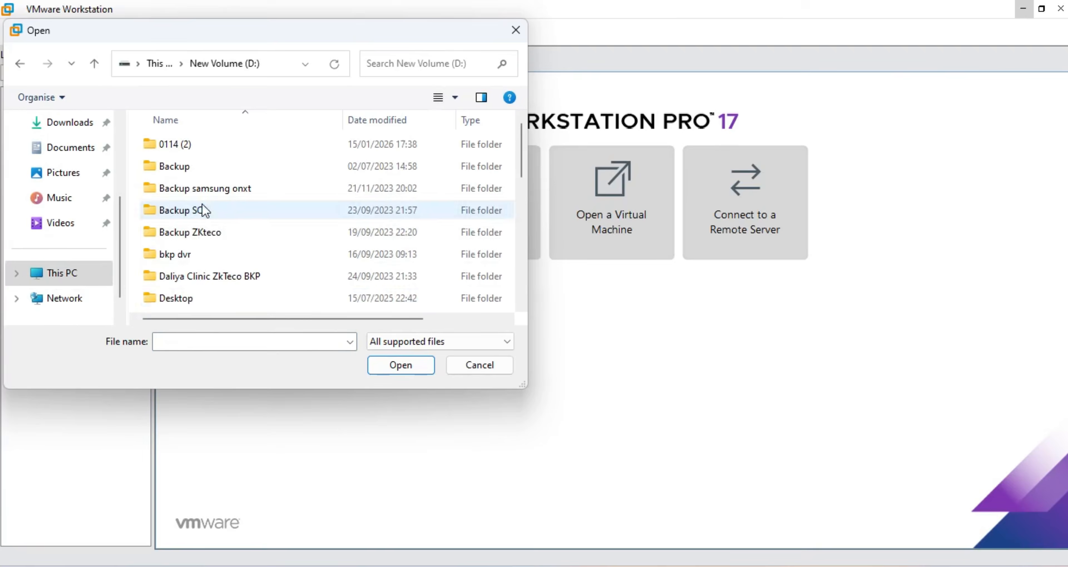
{"action": "scroll", "coordinate": [189, 297], "scroll_direction": "down", "scroll_amount": 3}
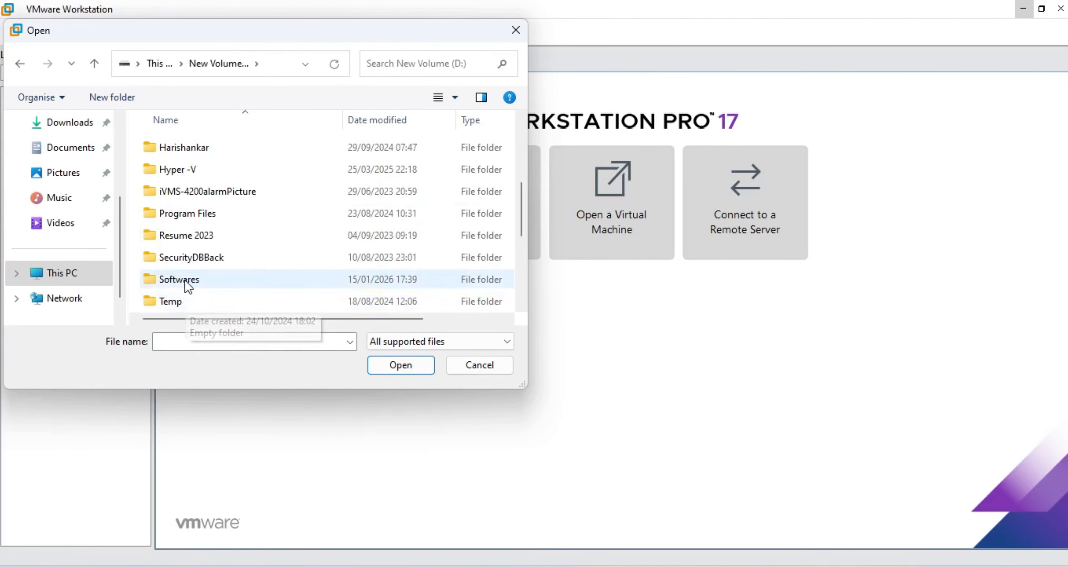
{"action": "double_click", "coordinate": [181, 281]}
{"action": "scroll", "coordinate": [183, 208], "scroll_direction": "down", "scroll_amount": 2}
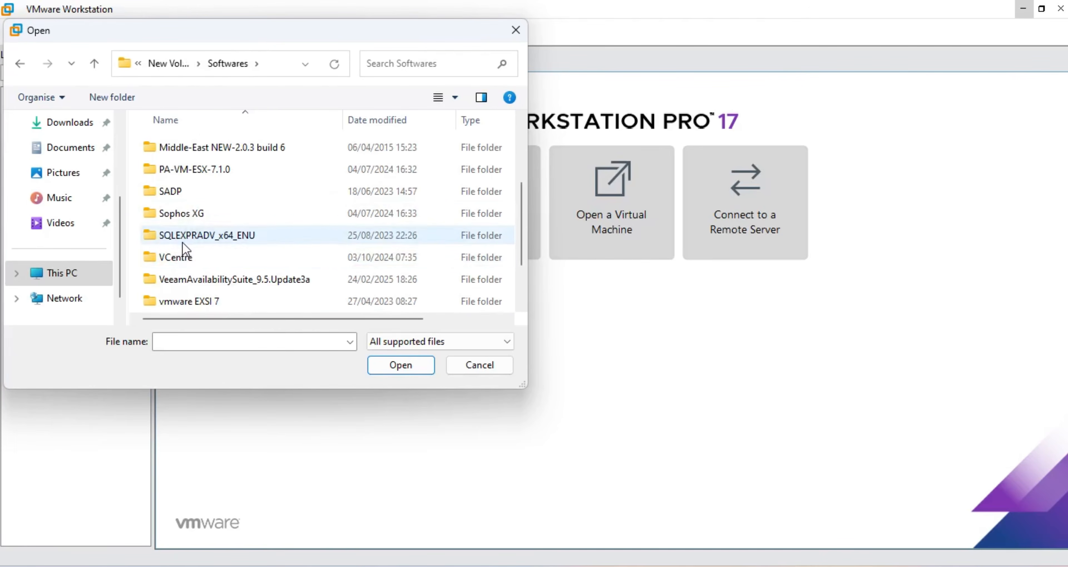
{"action": "left_click", "coordinate": [178, 215]}
{"action": "double_click", "coordinate": [178, 216]}
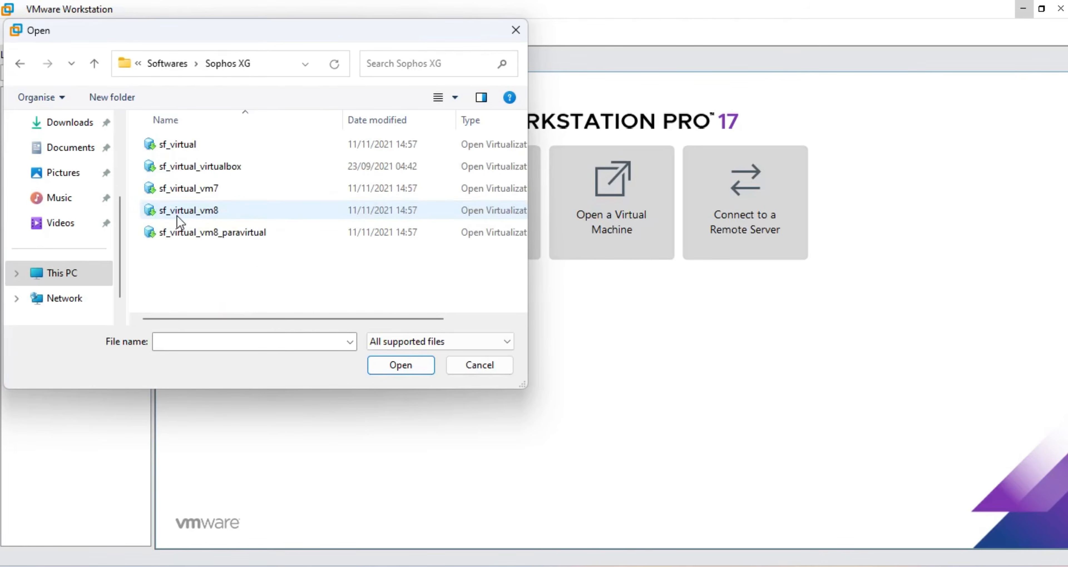
{"action": "double_click", "coordinate": [178, 145]}
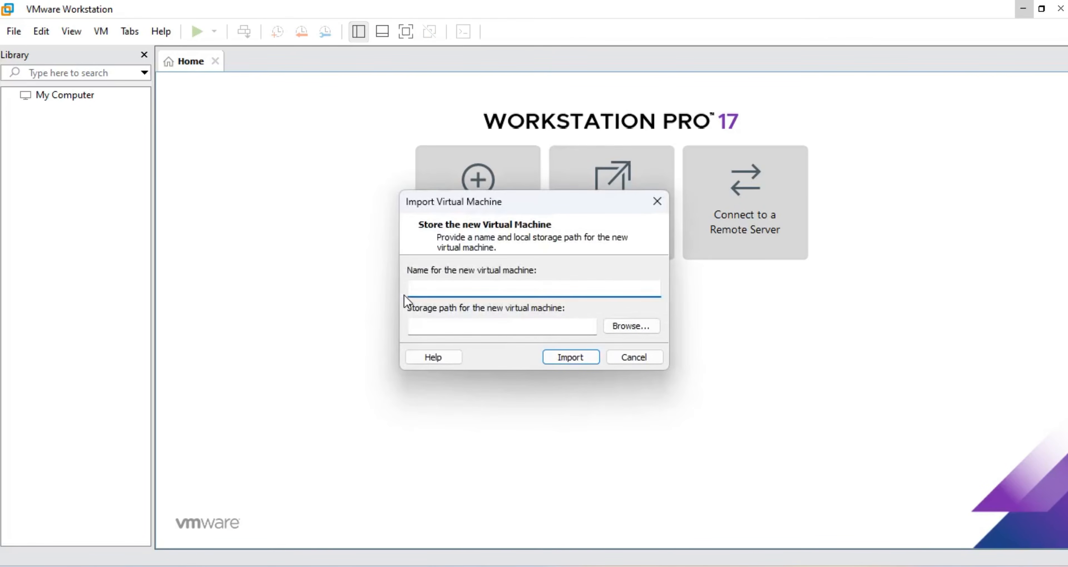
Step: Name the VM 'Sophos Firewall' and browse the storage location to drive D:
{"action": "type", "text": "So"}
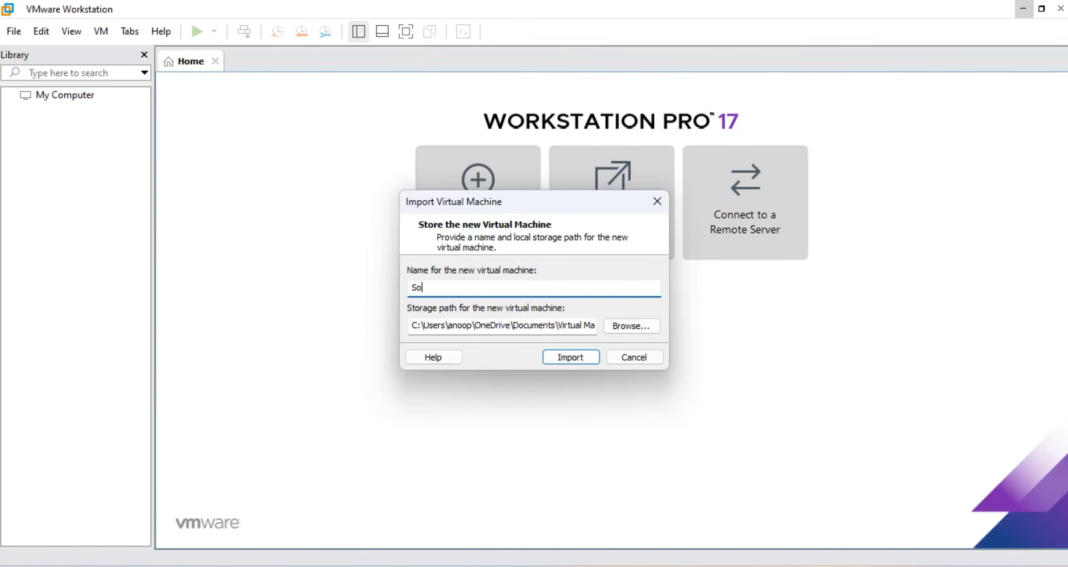
{"action": "type", "text": "phos Firewall"}
{"action": "left_click", "coordinate": [647, 326]}
{"action": "scroll", "coordinate": [499, 328], "scroll_direction": "down", "scroll_amount": 4}
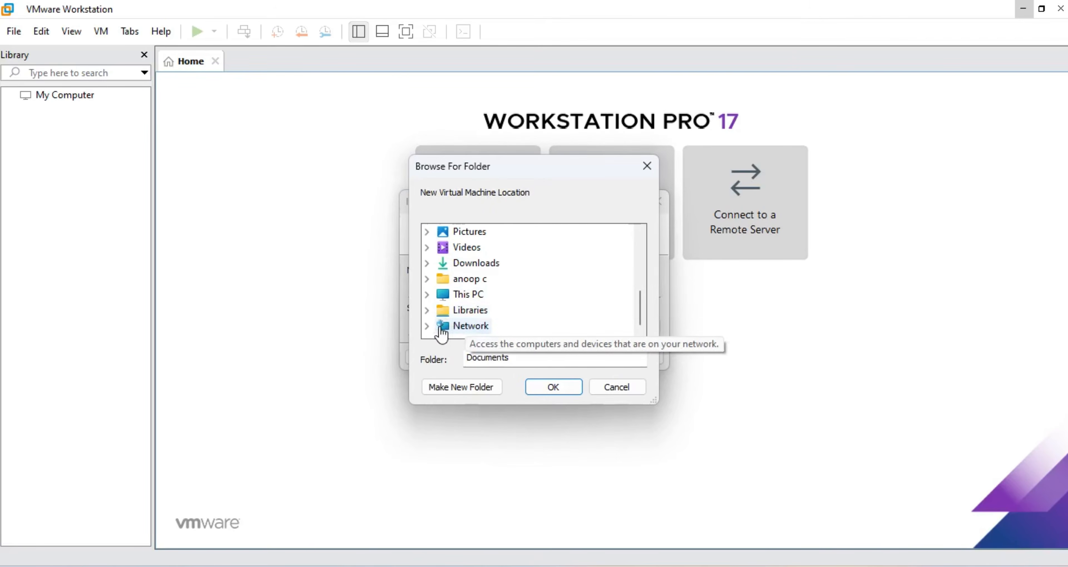
{"action": "left_click", "coordinate": [446, 295]}
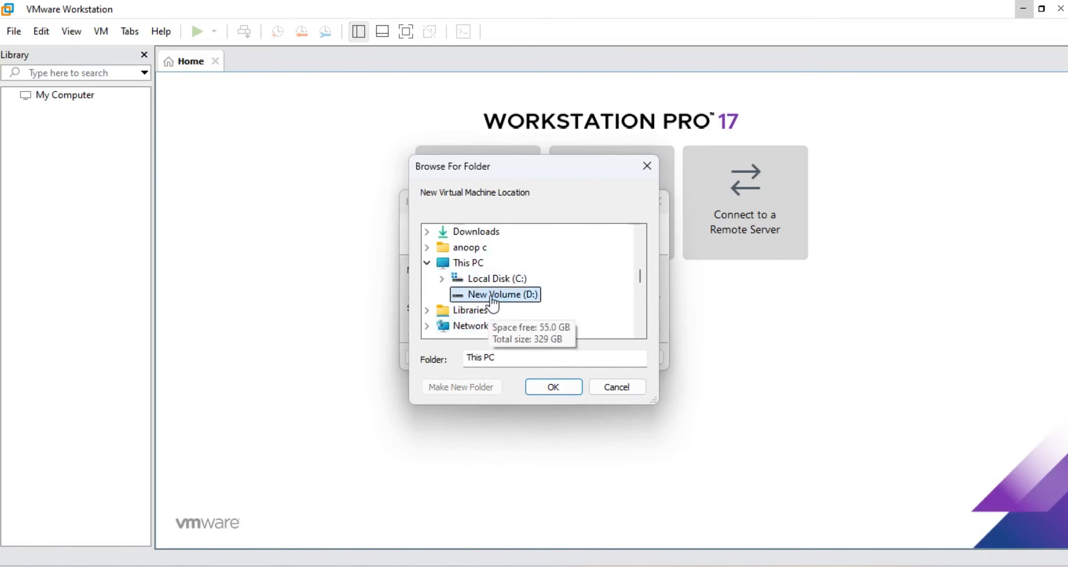
{"action": "left_click", "coordinate": [496, 295]}
{"action": "scroll", "coordinate": [518, 304], "scroll_direction": "down", "scroll_amount": 1}
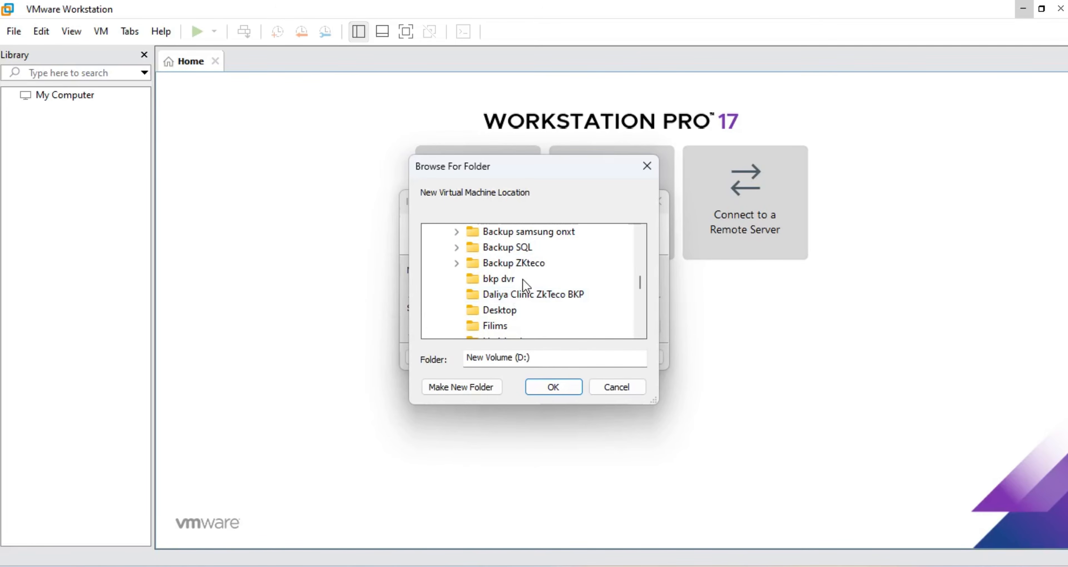
{"action": "scroll", "coordinate": [510, 303], "scroll_direction": "down", "scroll_amount": 1}
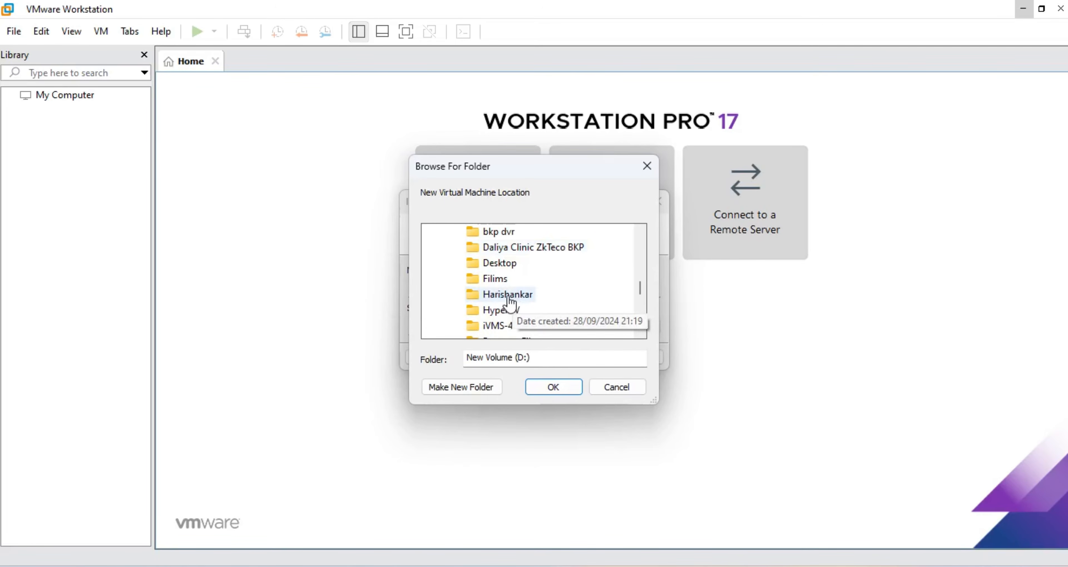
{"action": "scroll", "coordinate": [513, 317], "scroll_direction": "down", "scroll_amount": 1}
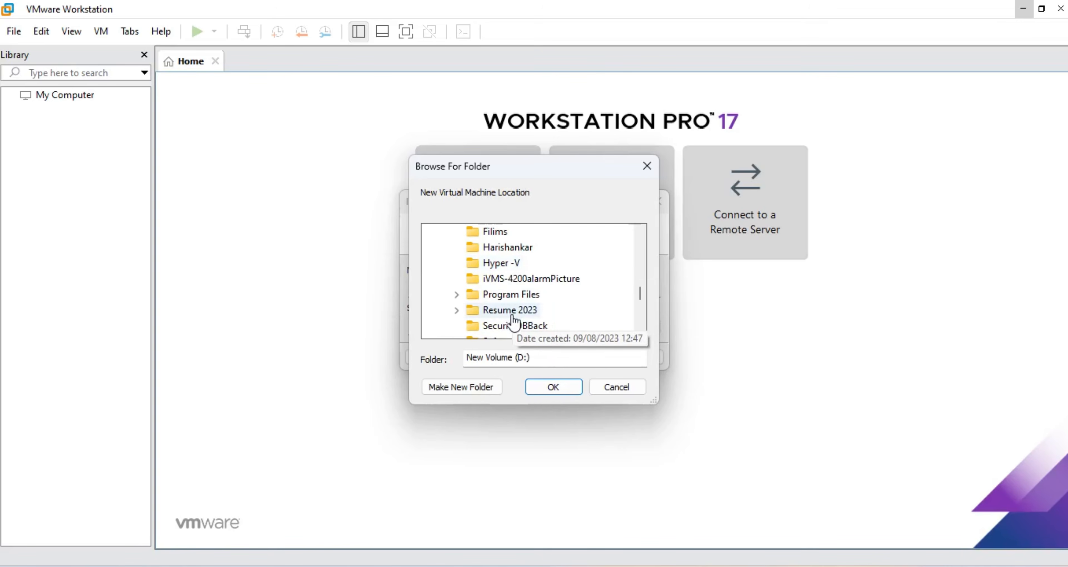
{"action": "scroll", "coordinate": [512, 319], "scroll_direction": "down", "scroll_amount": 1}
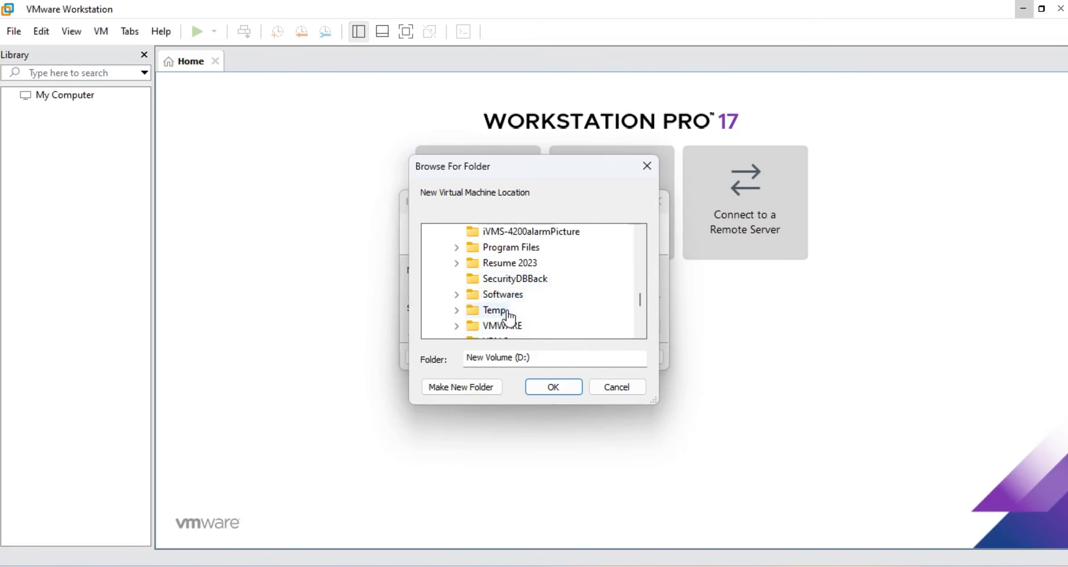
{"action": "scroll", "coordinate": [510, 317], "scroll_direction": "down", "scroll_amount": 1}
Step: Create a 'Sophos Firewall' folder under D:\VMWARE and set it as the storage path
{"action": "double_click", "coordinate": [497, 278]}
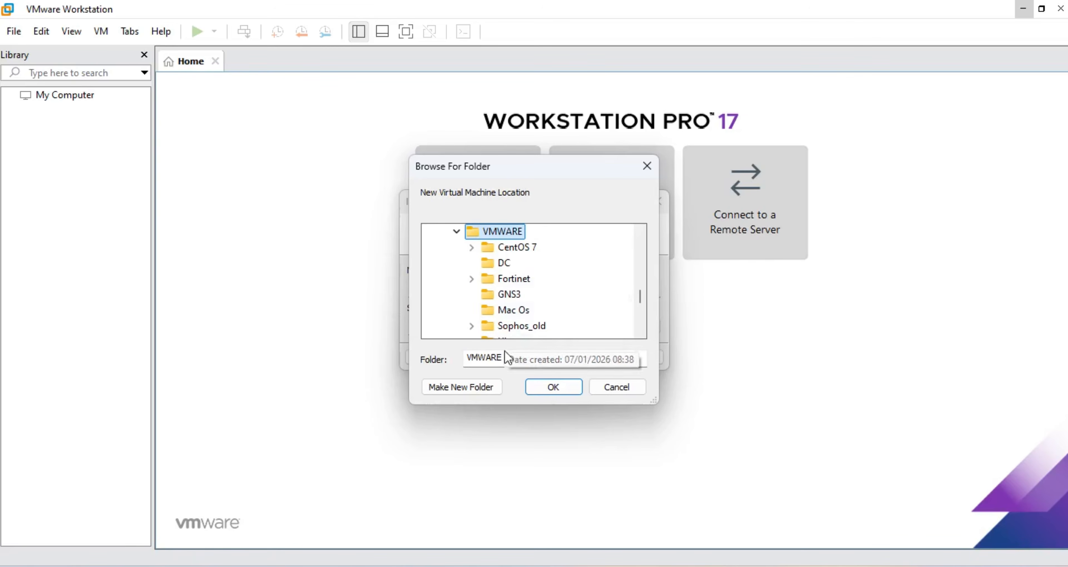
{"action": "left_click", "coordinate": [473, 387]}
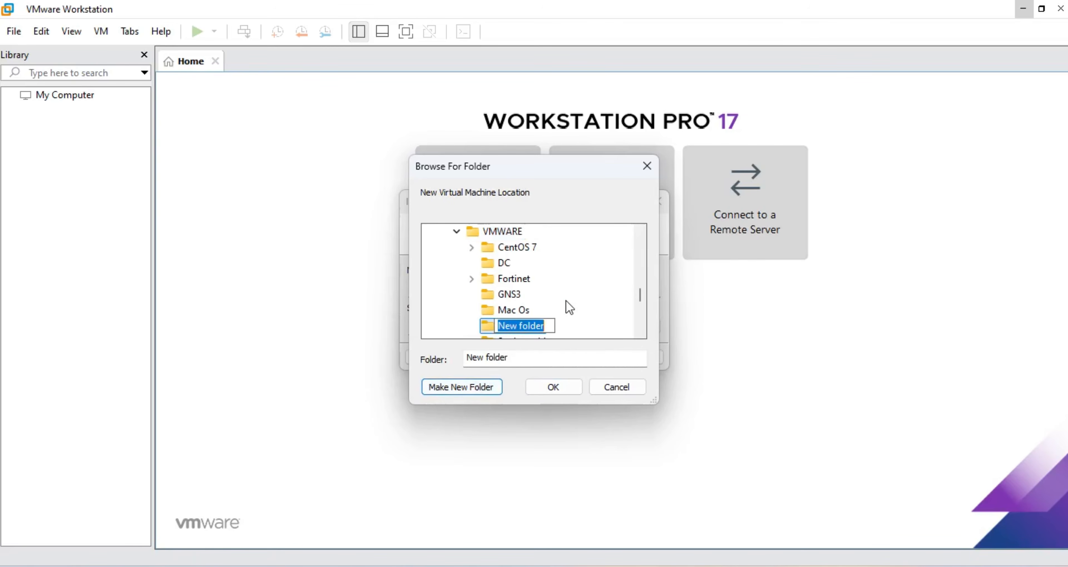
{"action": "type", "text": "So"}
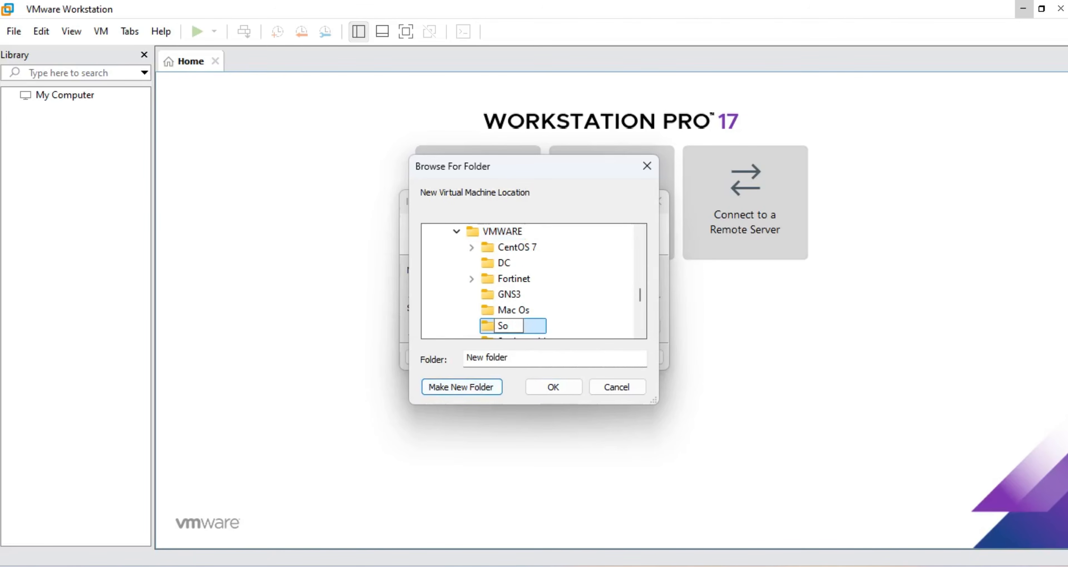
{"action": "type", "text": "phos Firewal"}
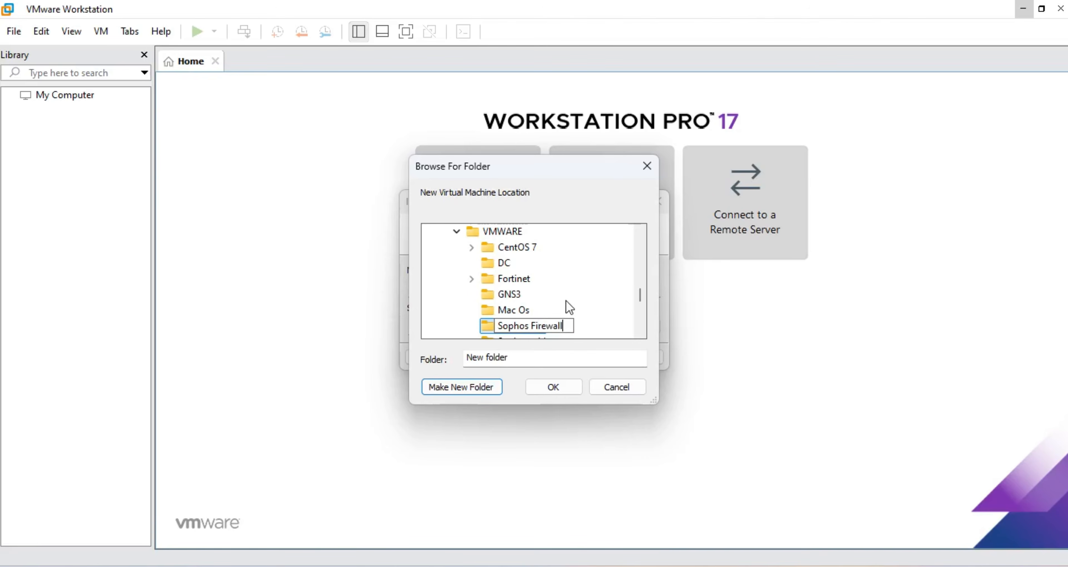
{"action": "type", "text": "l"}
{"action": "left_click", "coordinate": [566, 389]}
{"action": "left_click", "coordinate": [564, 387]}
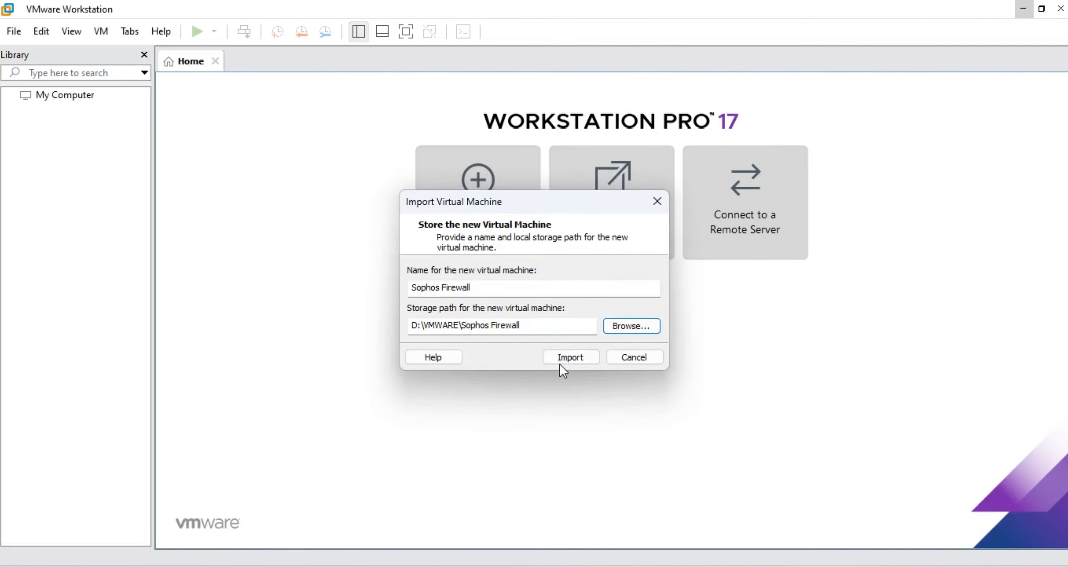
Step: Import the Sophos Firewall VM and wait for it to appear in the library
{"action": "left_click", "coordinate": [579, 364]}
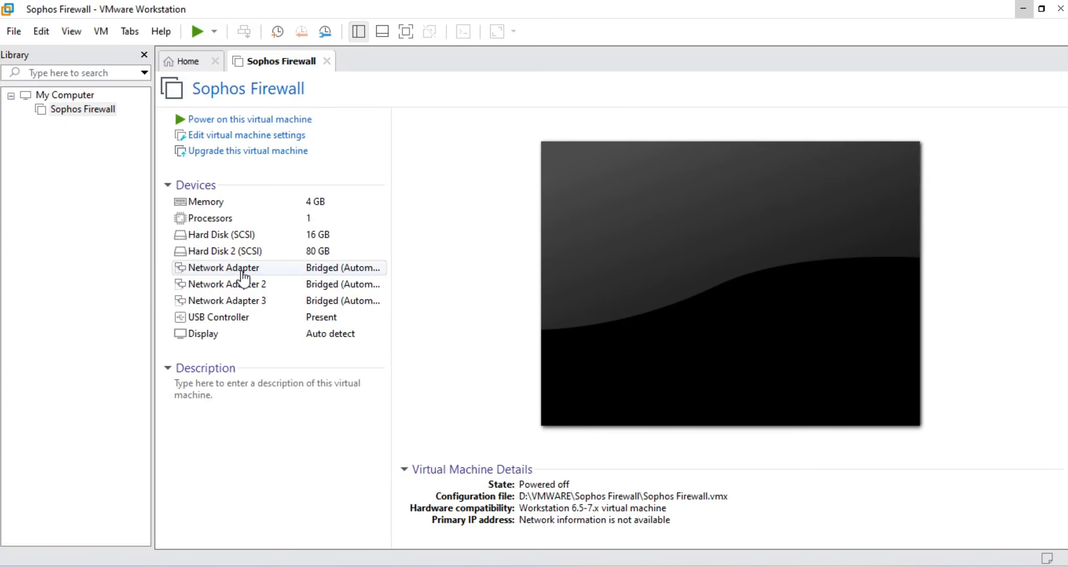
Step: Put Network Adapter 2 on custom VMnet1 (Host-only) and Network Adapter 3 on VMnet8 (NAT)
{"action": "left_click", "coordinate": [228, 285]}
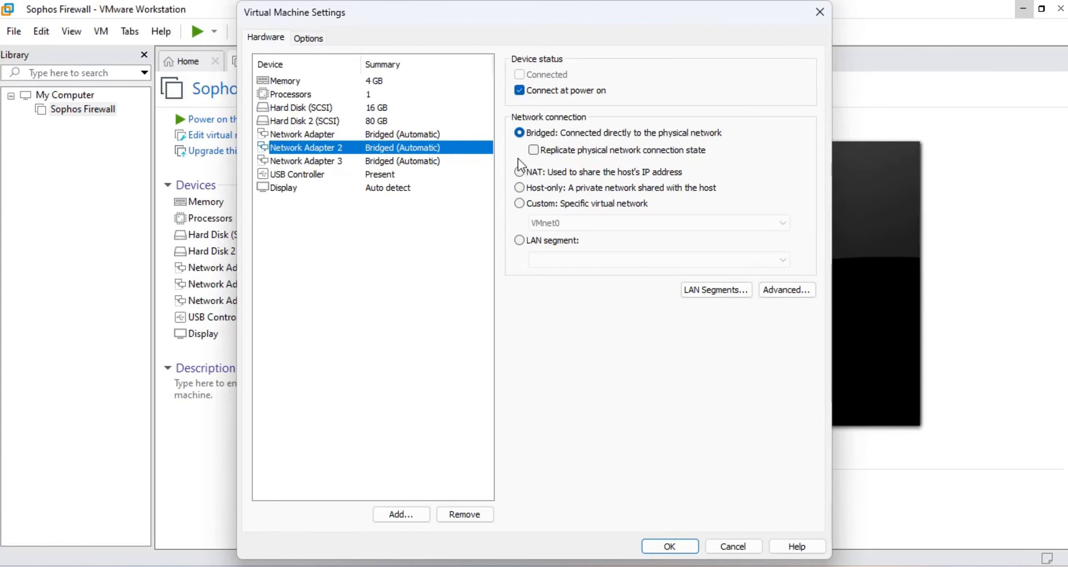
{"action": "left_click", "coordinate": [531, 205]}
{"action": "left_click", "coordinate": [559, 224]}
{"action": "left_click", "coordinate": [564, 248]}
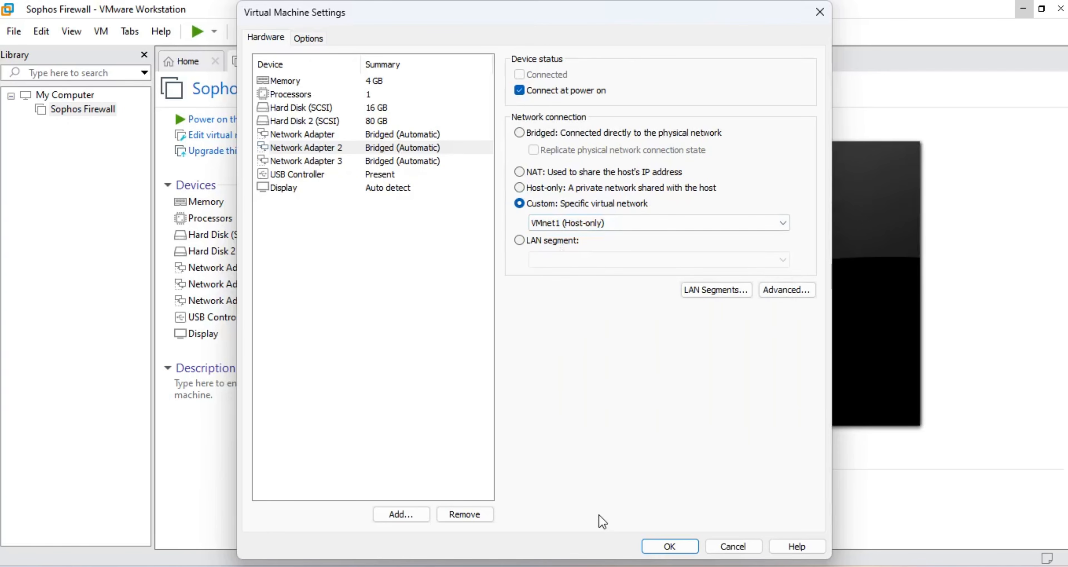
{"action": "left_click", "coordinate": [376, 162]}
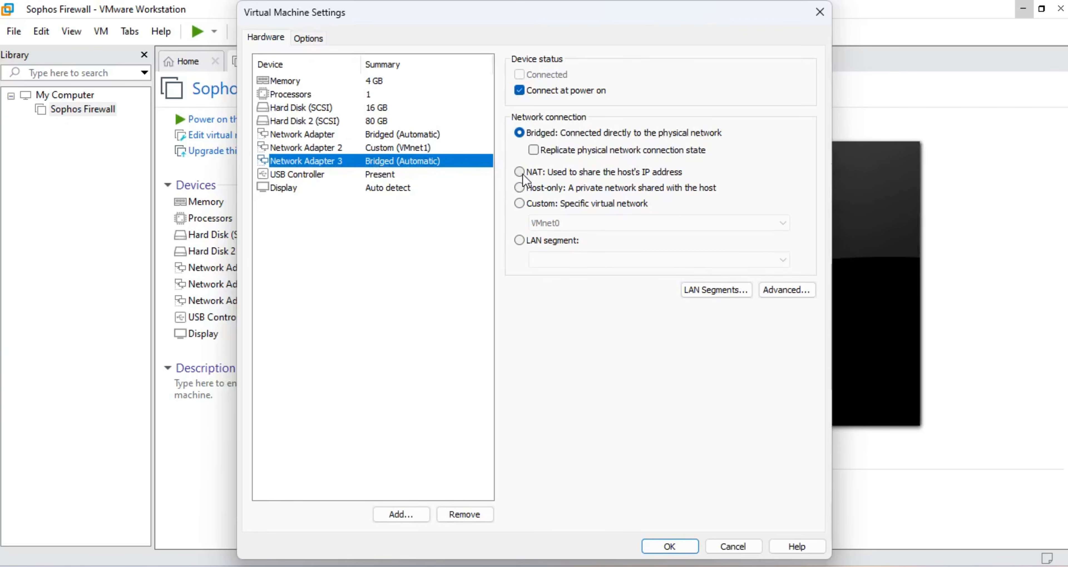
{"action": "left_click", "coordinate": [519, 204]}
{"action": "left_click", "coordinate": [560, 222]}
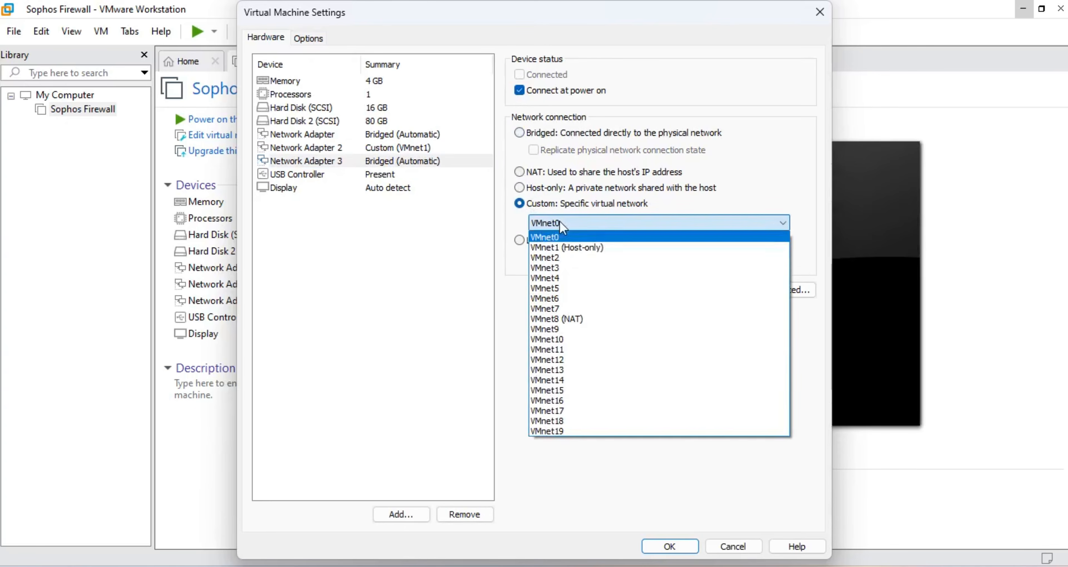
{"action": "left_click", "coordinate": [567, 319]}
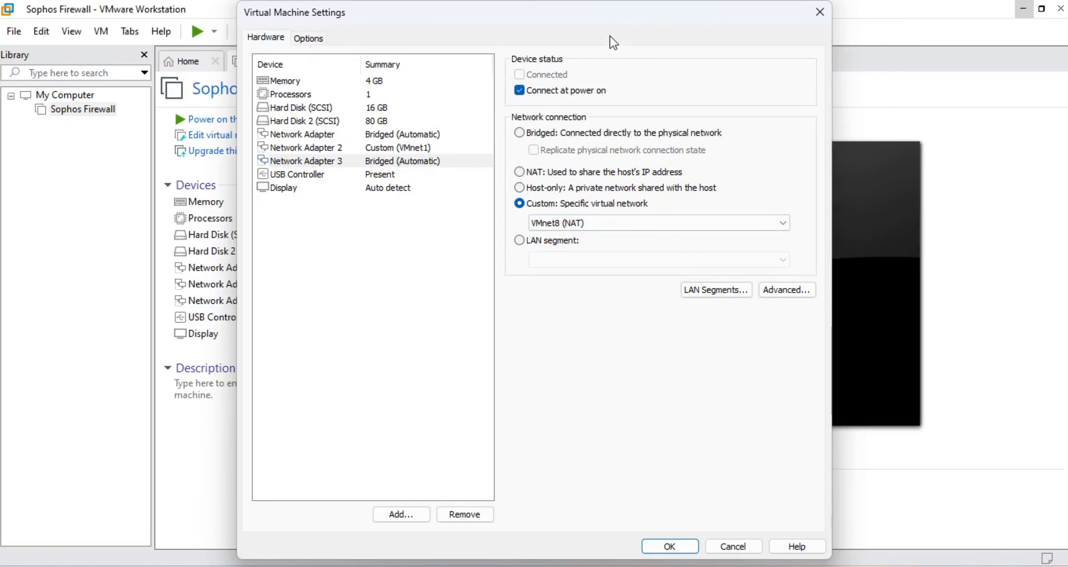
Step: Switch the first adapter to VMnet1 (Host-only) and adapter 2 to VMnet8 (NAT), then save
{"action": "left_click_drag", "start_coordinate": [609, 14], "coordinate": [720, 14]}
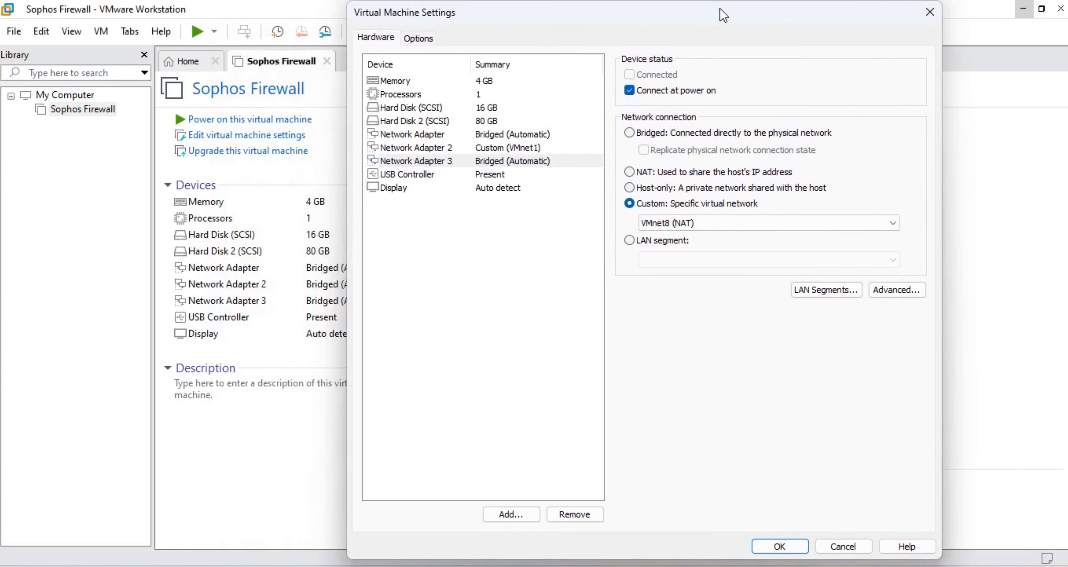
{"action": "left_click", "coordinate": [489, 139]}
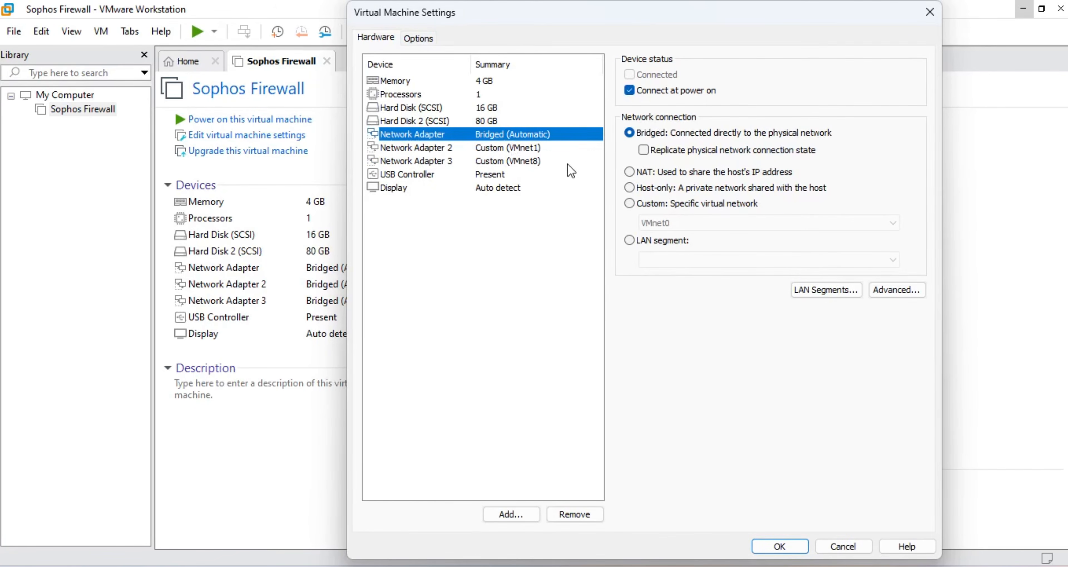
{"action": "left_click", "coordinate": [642, 206]}
{"action": "left_click", "coordinate": [654, 224]}
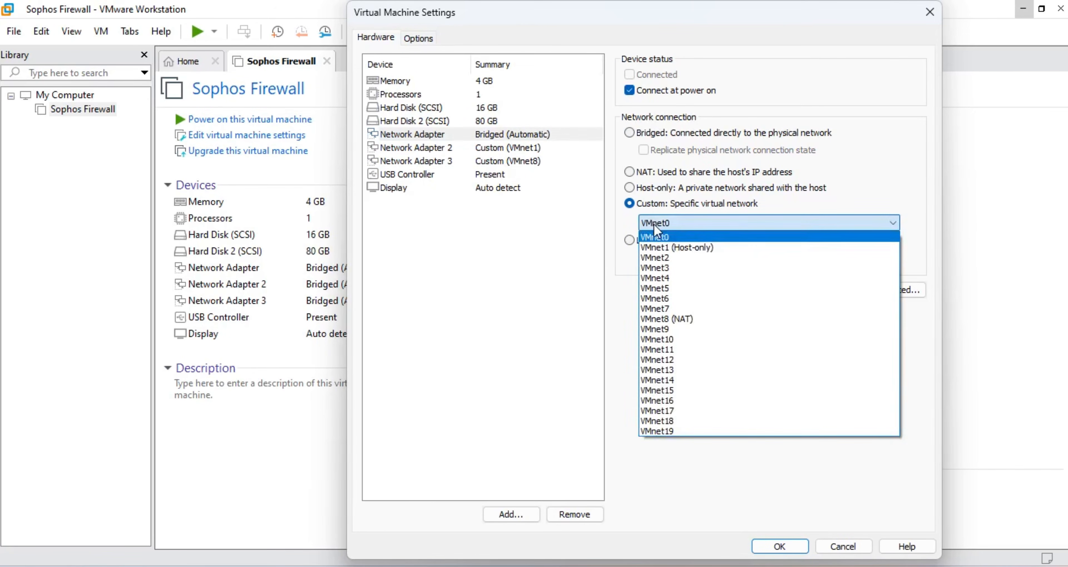
{"action": "left_click", "coordinate": [660, 249]}
{"action": "left_click", "coordinate": [512, 146]}
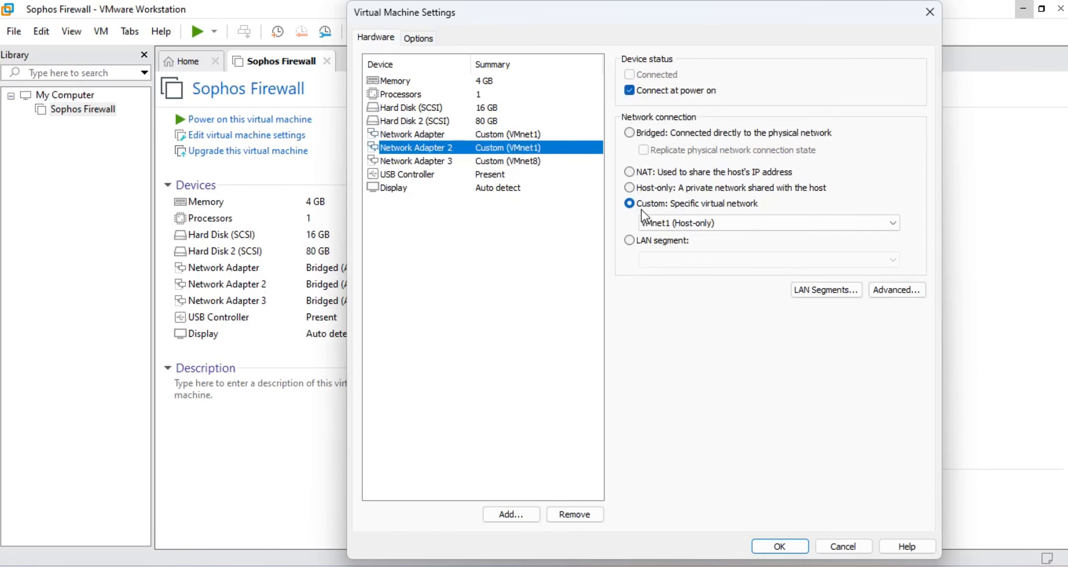
{"action": "left_click", "coordinate": [665, 224]}
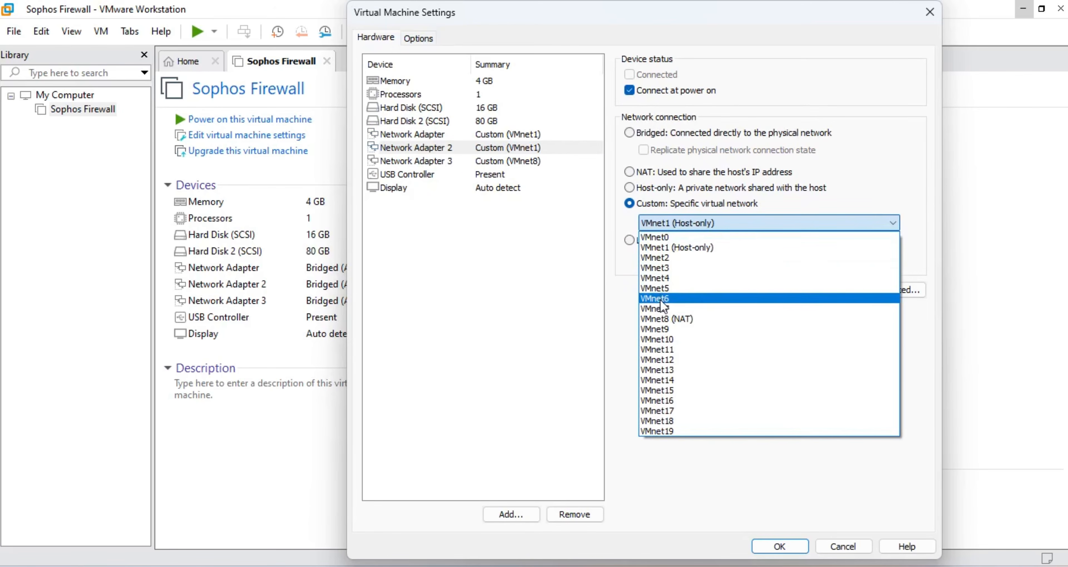
{"action": "left_click", "coordinate": [662, 320]}
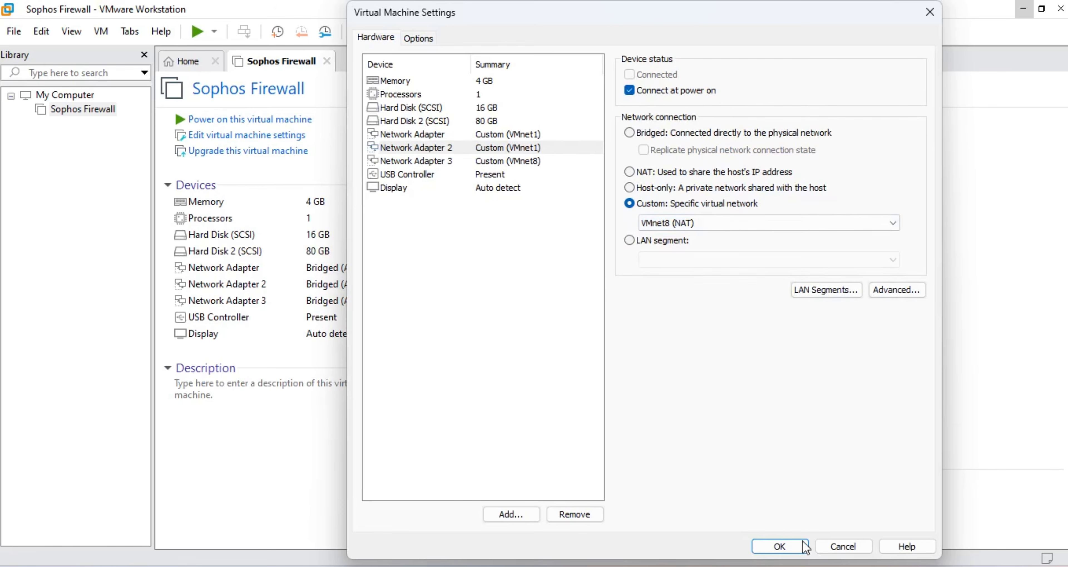
{"action": "left_click", "coordinate": [788, 551]}
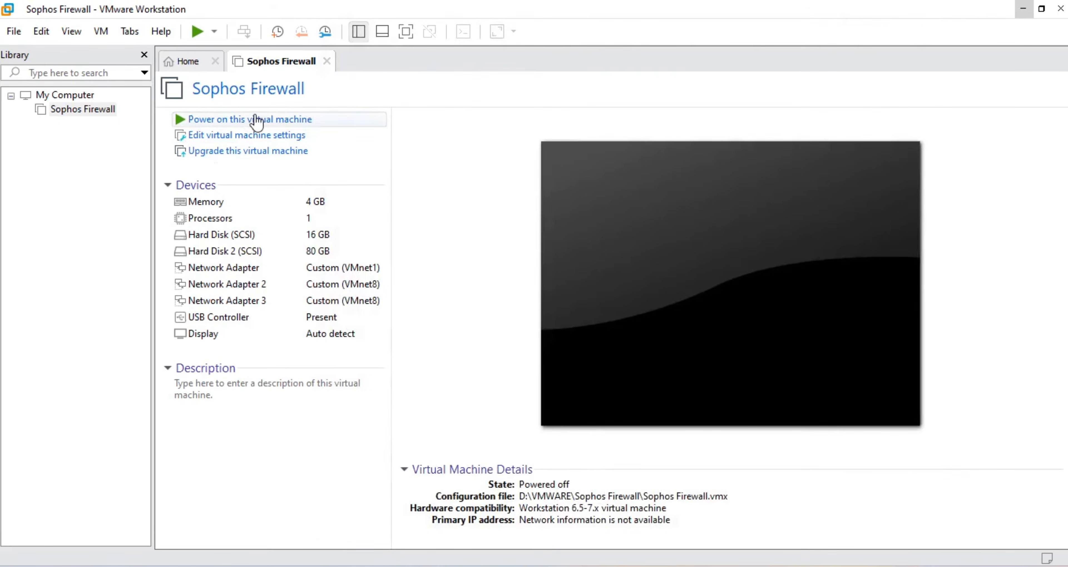
Step: Power on the Sophos Firewall VM in full screen and boot past the GRUB menu
{"action": "left_click", "coordinate": [230, 121]}
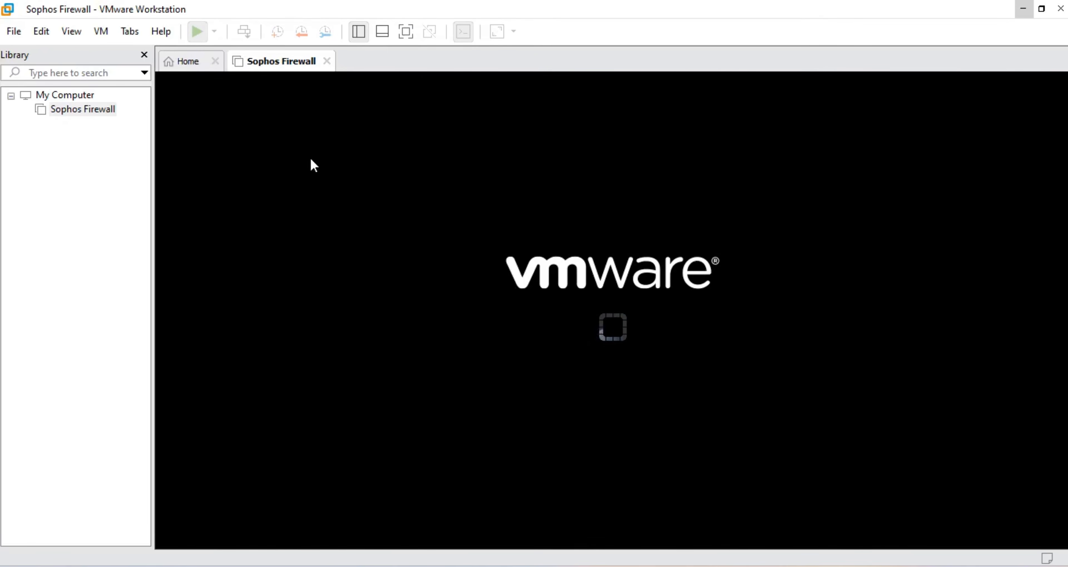
{"action": "left_click", "coordinate": [405, 35]}
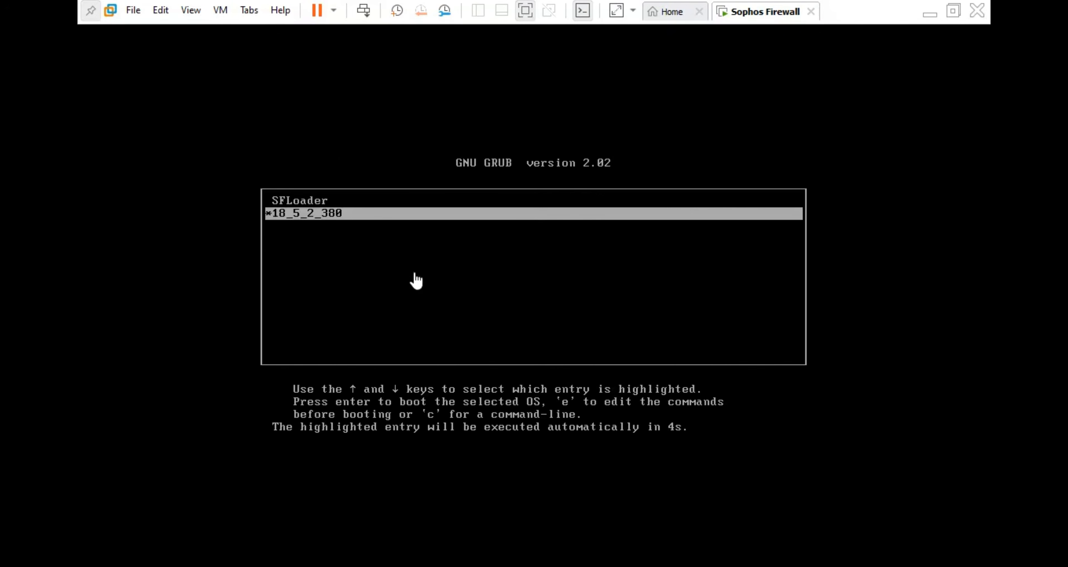
{"action": "left_click", "coordinate": [414, 281]}
{"action": "key", "text": "Return"}
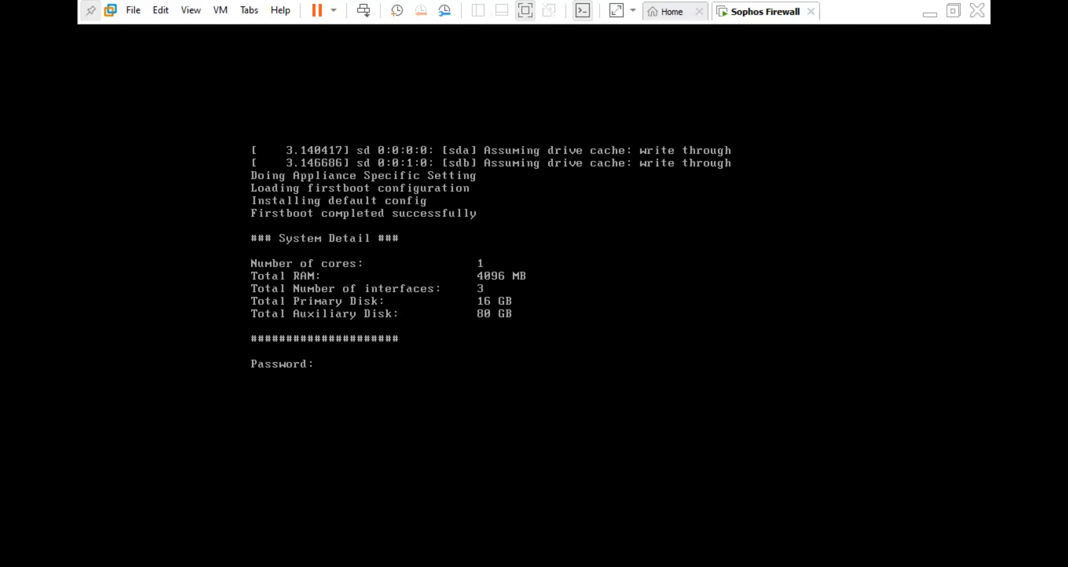
Step: Sign in with the admin password, accept the EULA, and open Network > Interface Configuration
{"action": "key", "text": "Return"}
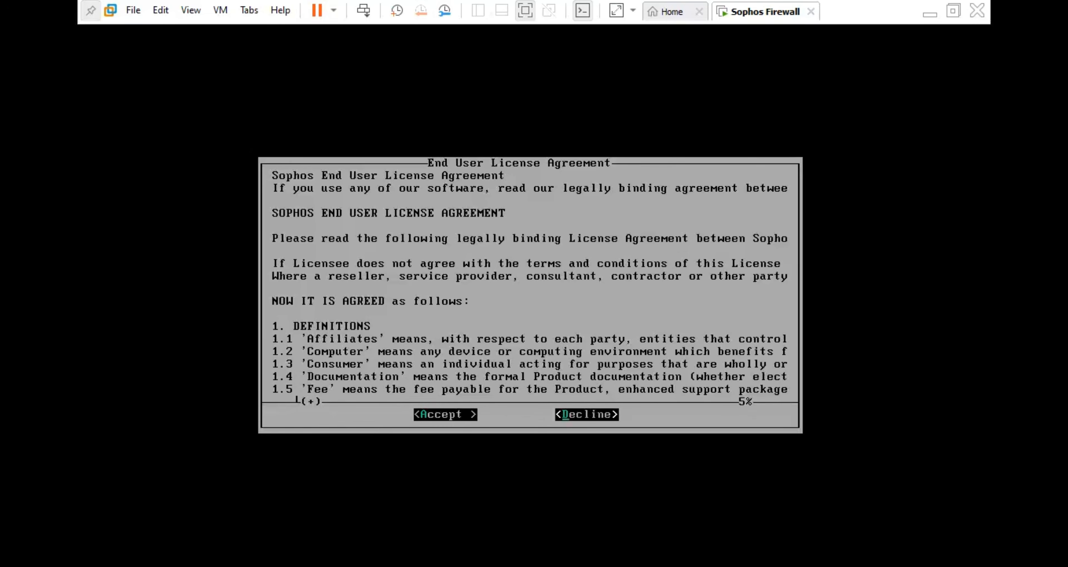
{"action": "key", "text": "a"}
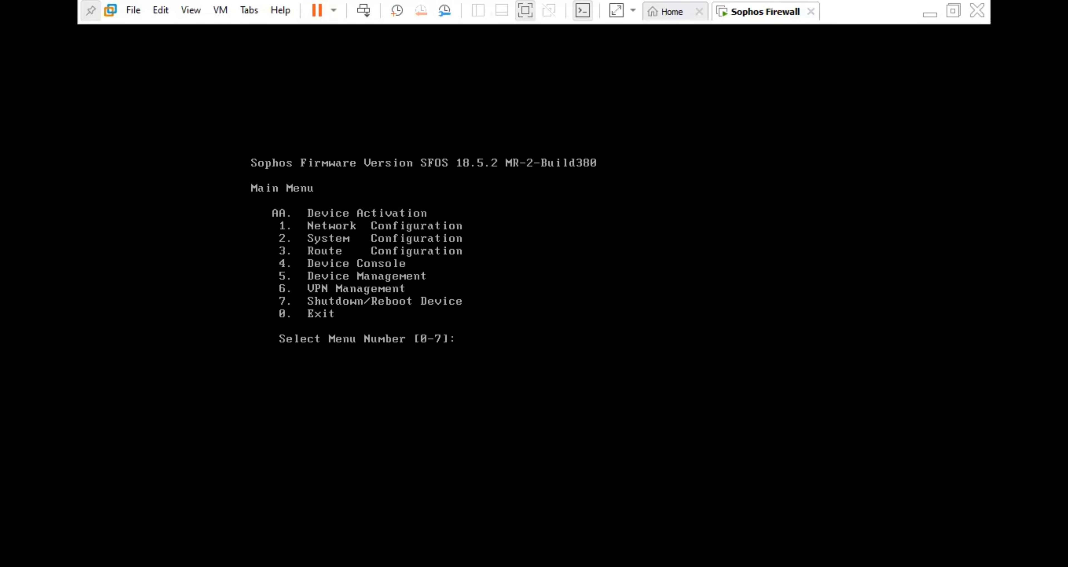
{"action": "type", "text": "1"}
{"action": "key", "text": "Return"}
{"action": "type", "text": "1"}
{"action": "key", "text": "Return"}
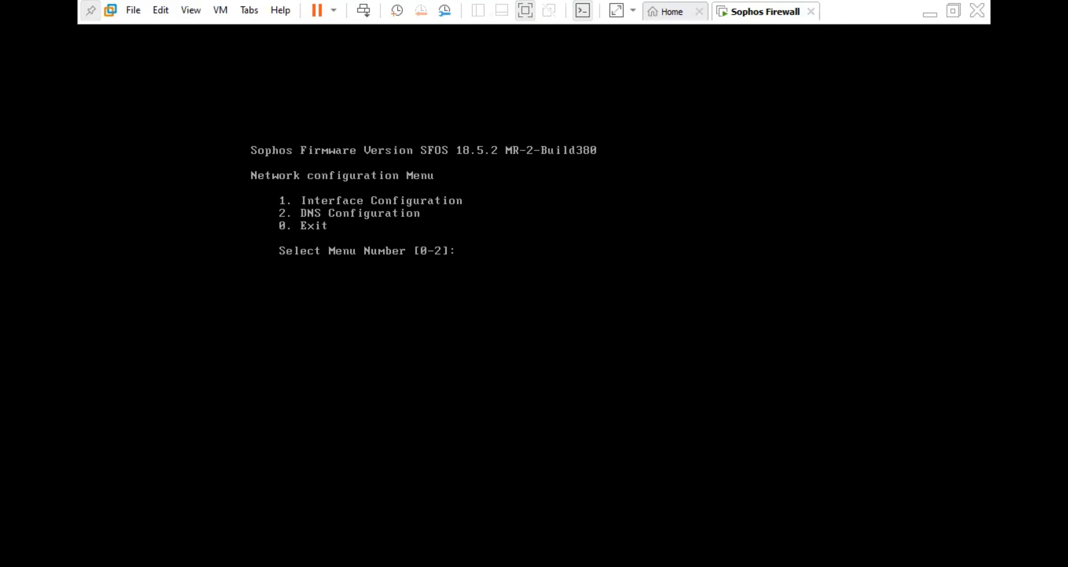
{"action": "type", "text": "1"}
{"action": "key", "text": "Return"}
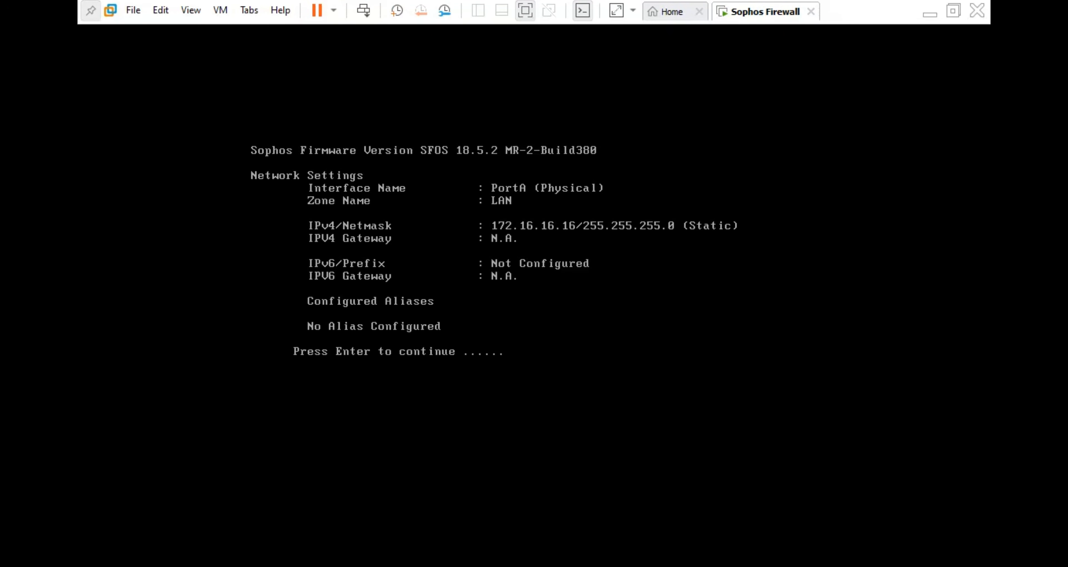
Step: Set the PortA IPv4 address to 192.168.100.100 with netmask 255.255.255.0
{"action": "key", "text": "Return"}
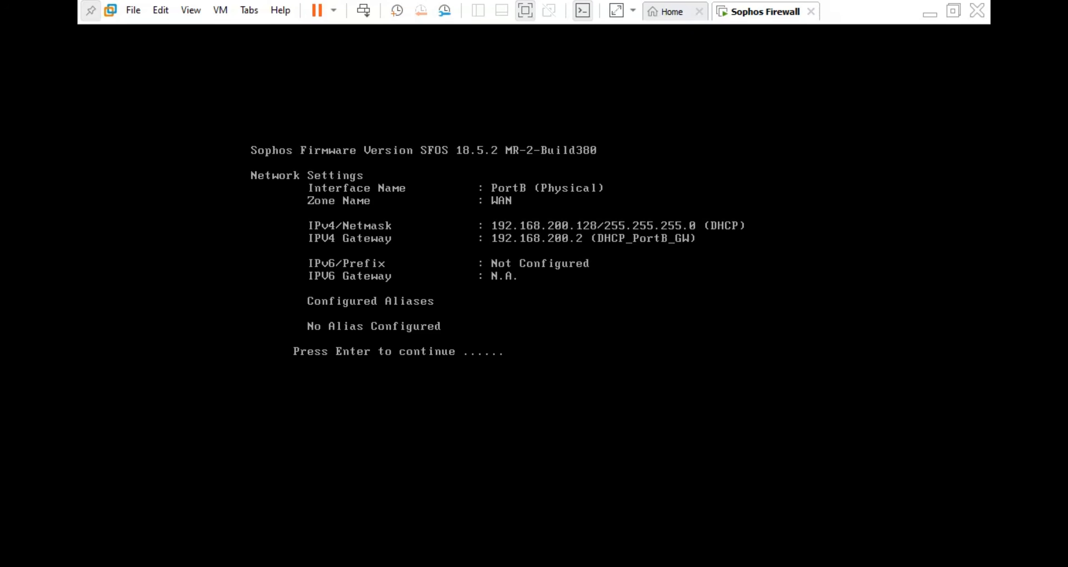
{"action": "key", "text": "Return"}
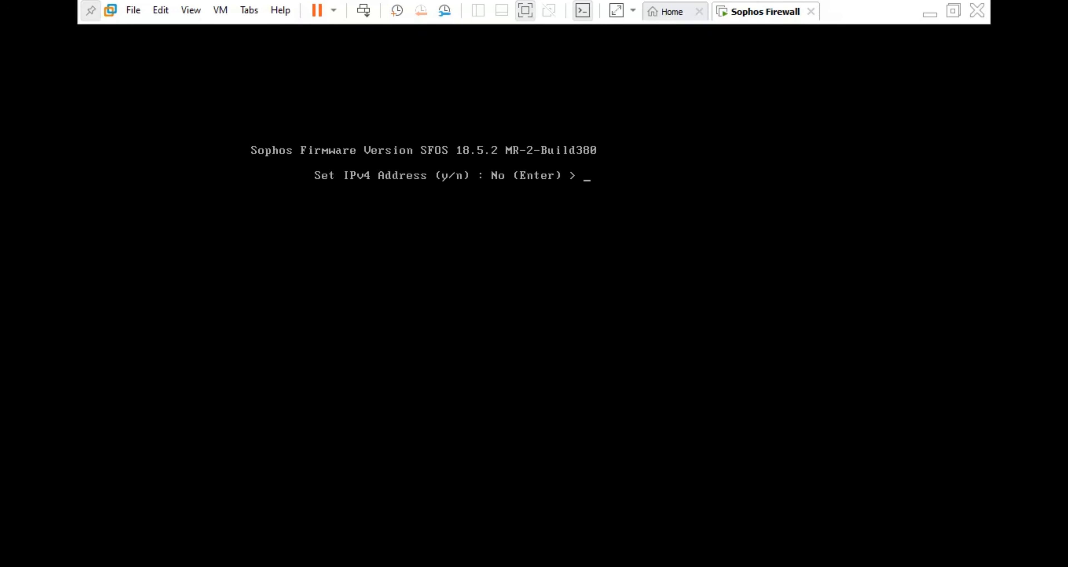
{"action": "type", "text": "y"}
{"action": "key", "text": "Return"}
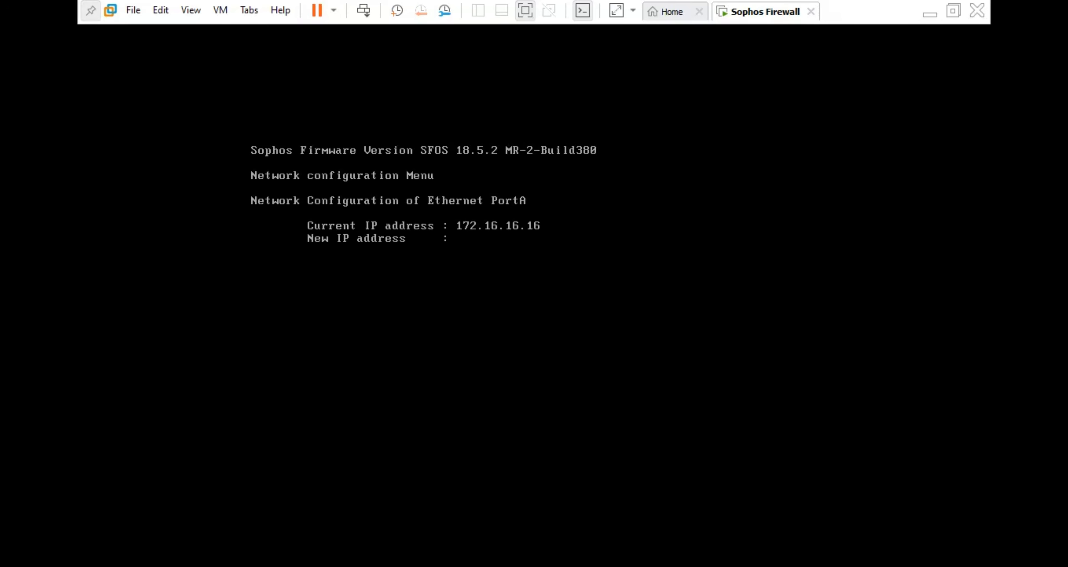
{"action": "type", "text": "192.168.100.100"}
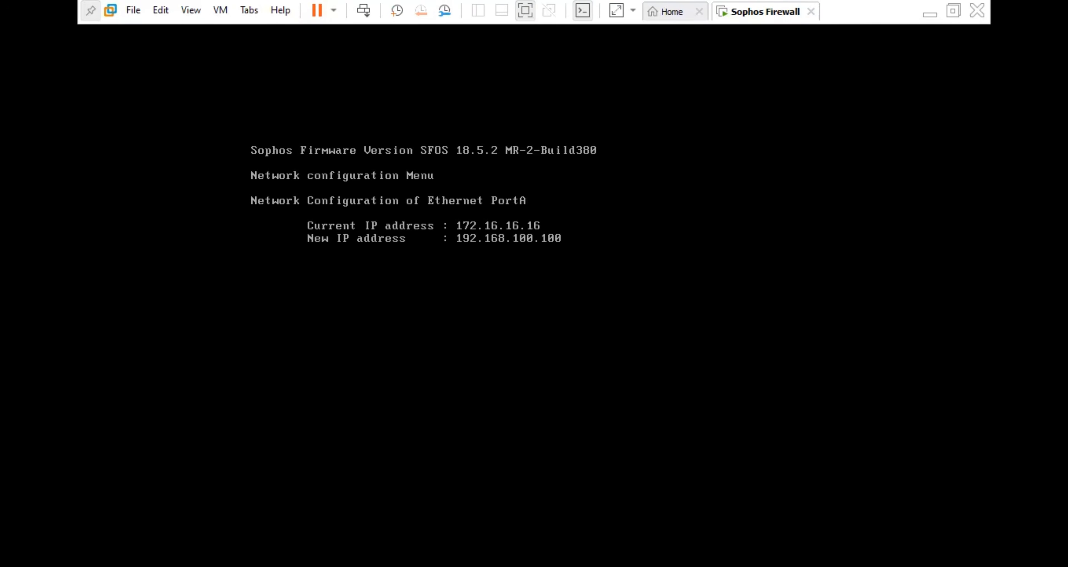
{"action": "key", "text": "Return"}
{"action": "type", "text": "2"}
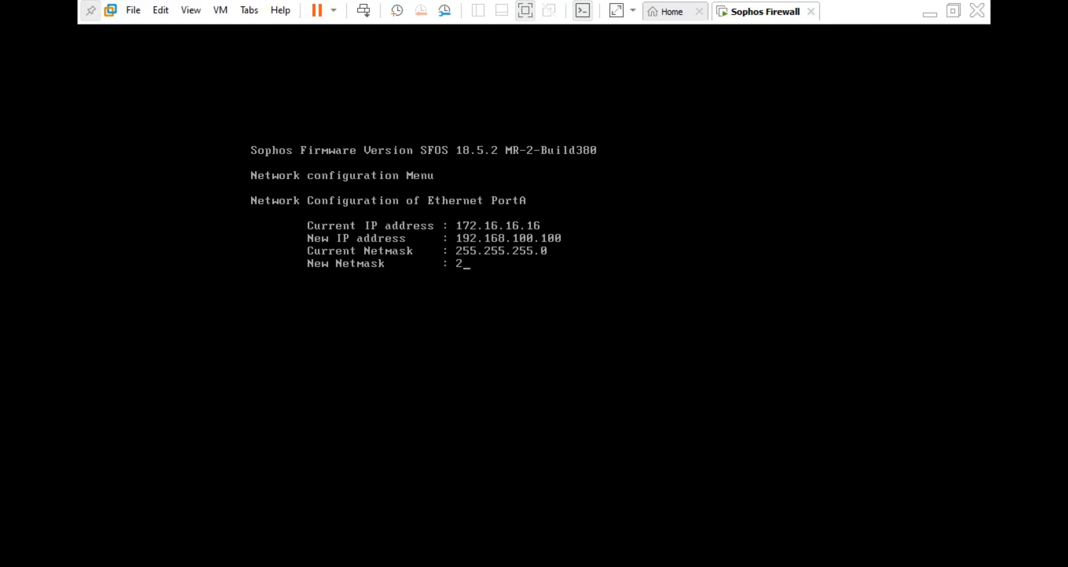
{"action": "type", "text": "55.255.255.0"}
{"action": "key", "text": "Return"}
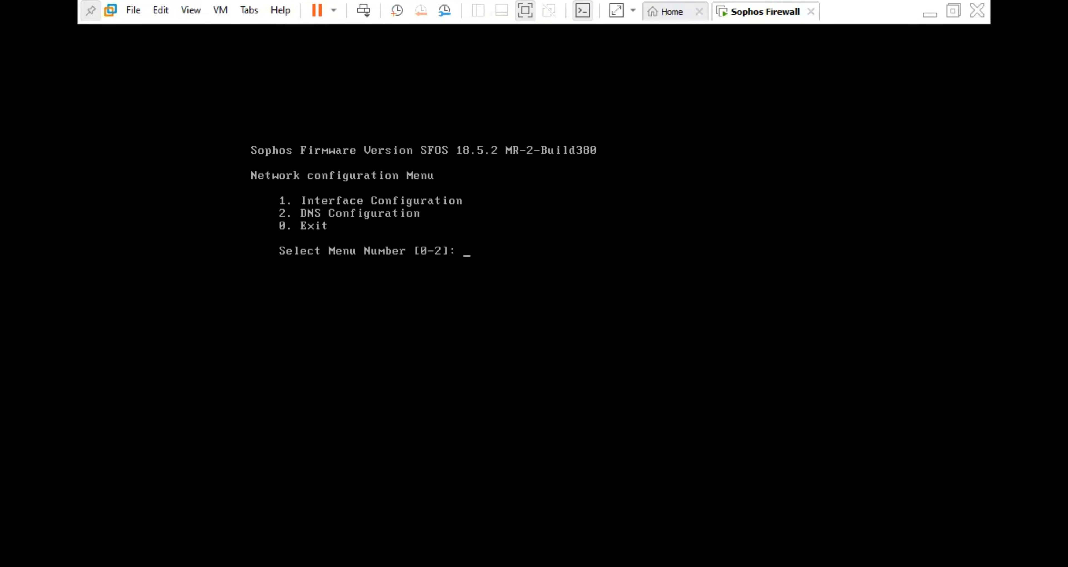
Step: Enter 0 to return the console to its Main Menu and exit full-screen view
{"action": "type", "text": "0"}
{"action": "key", "text": "Return"}
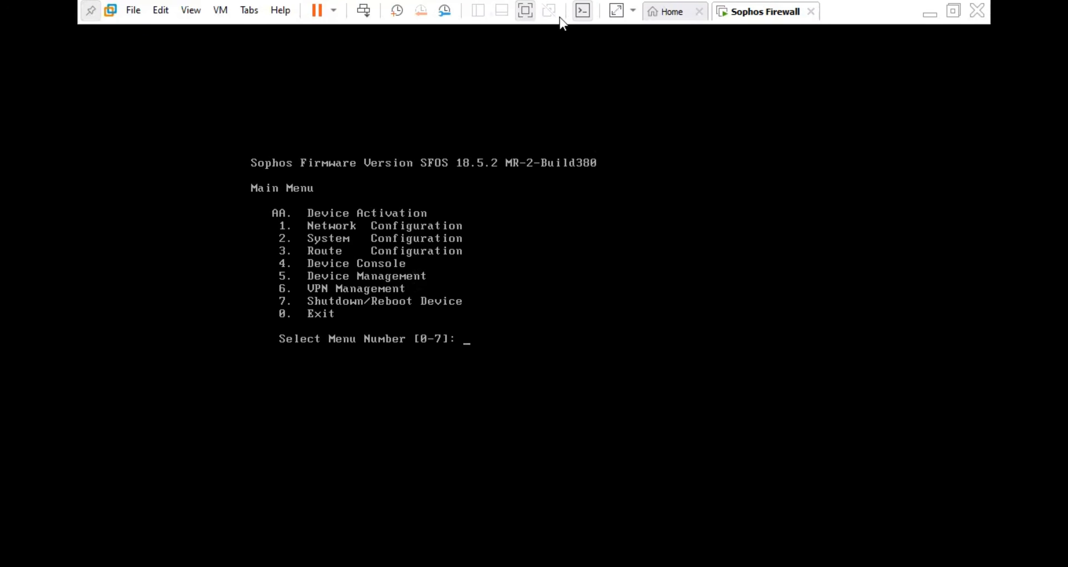
{"action": "left_click", "coordinate": [526, 11]}
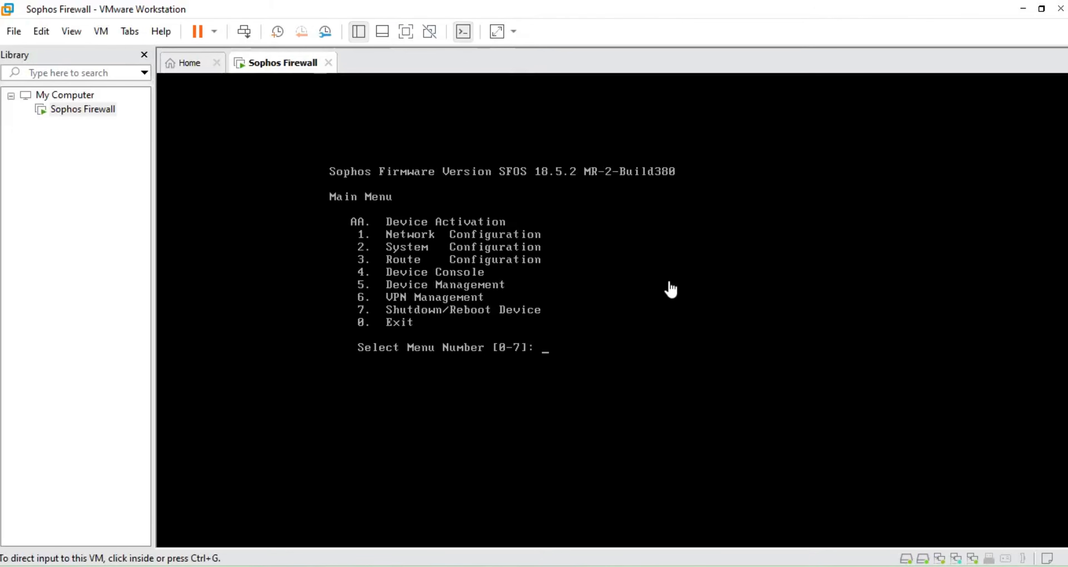
Step: Run ping 192.168.100.100 from a command prompt to check the firewall replies
{"action": "key", "text": "super+r"}
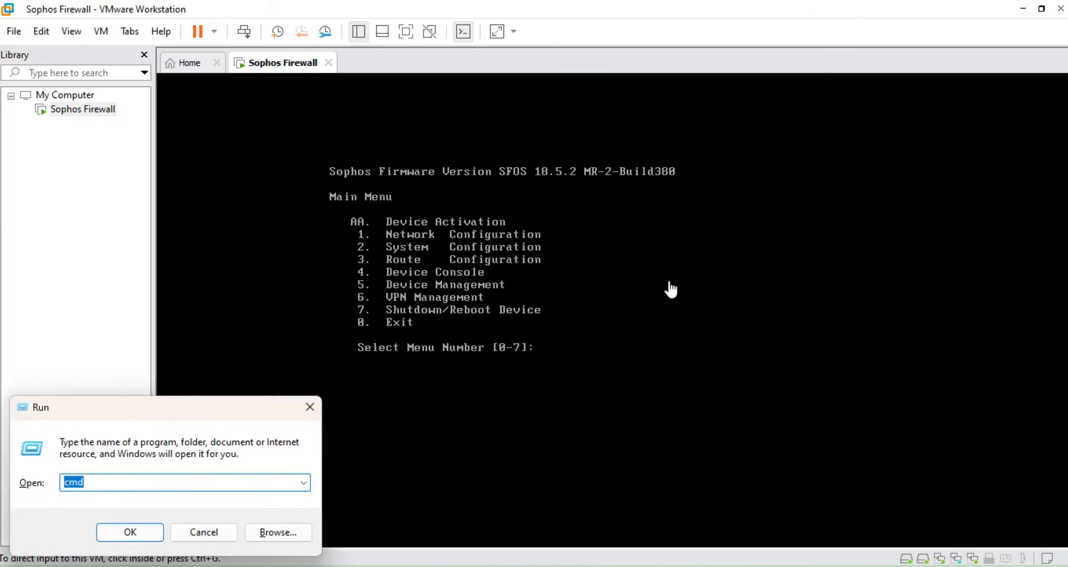
{"action": "key", "text": "Escape"}
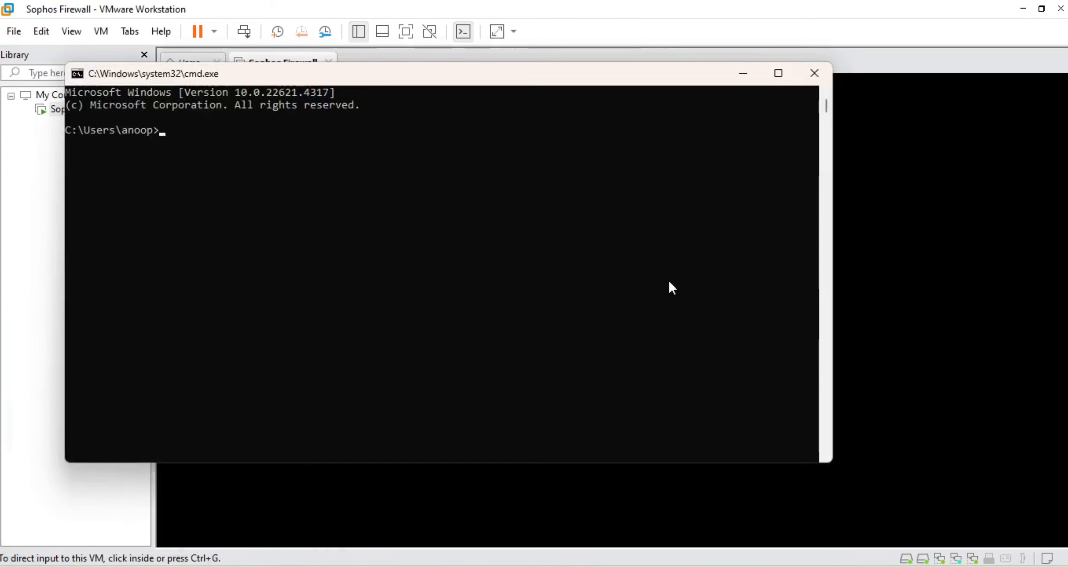
{"action": "type", "text": "ping "}
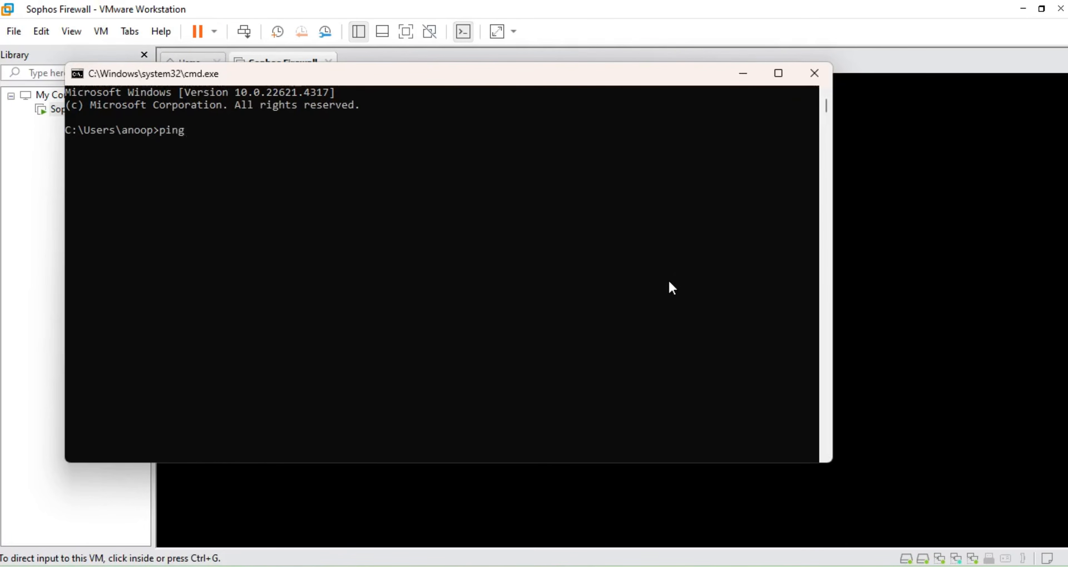
{"action": "type", "text": "192.168.100.100"}
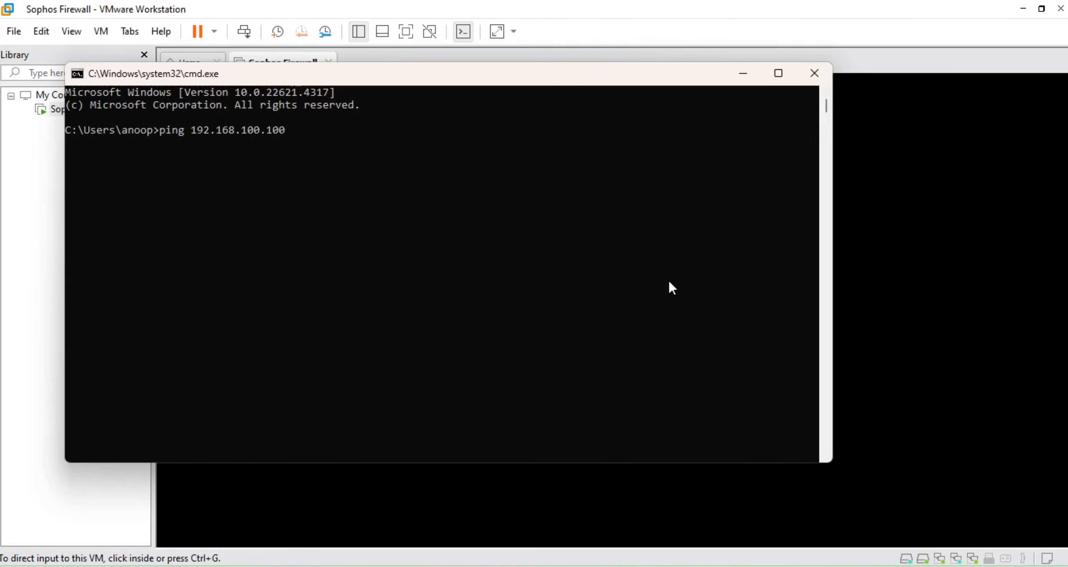
{"action": "key", "text": "Return"}
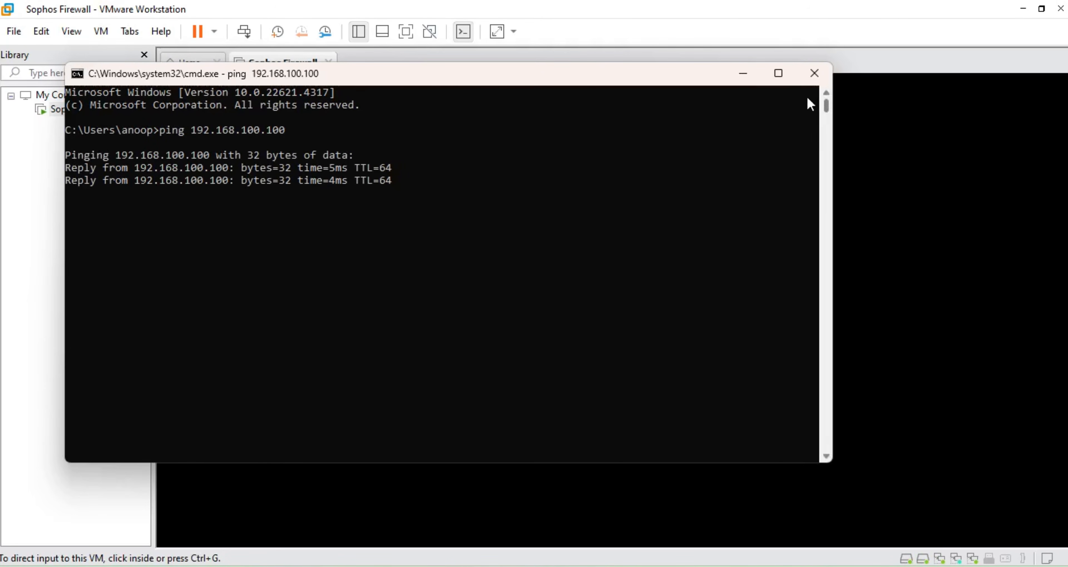
Step: Minimize the command prompt and VMware windows to clear the desktop
{"action": "left_click", "coordinate": [744, 74]}
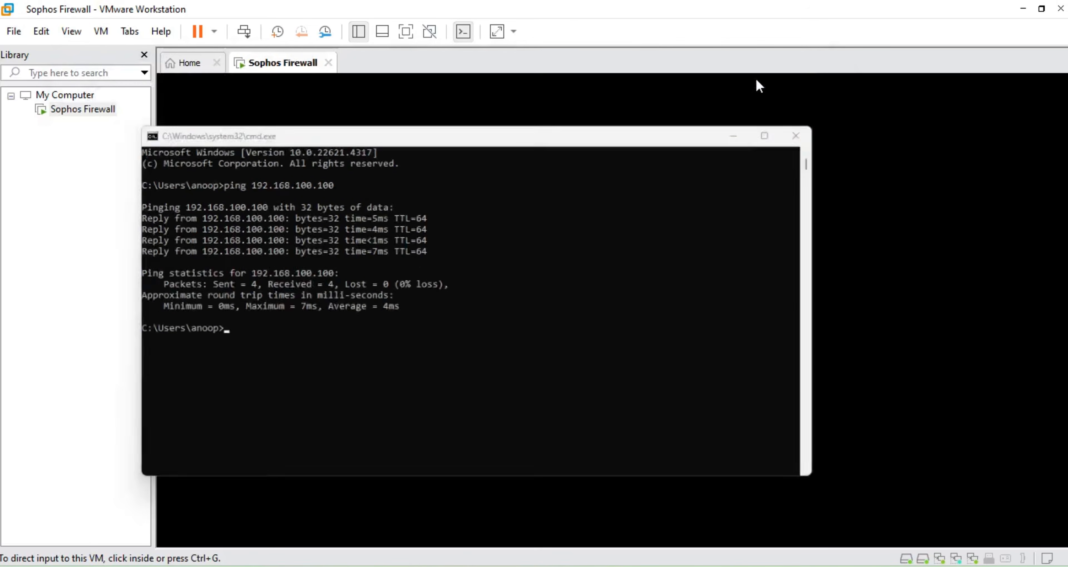
{"action": "left_click", "coordinate": [690, 267]}
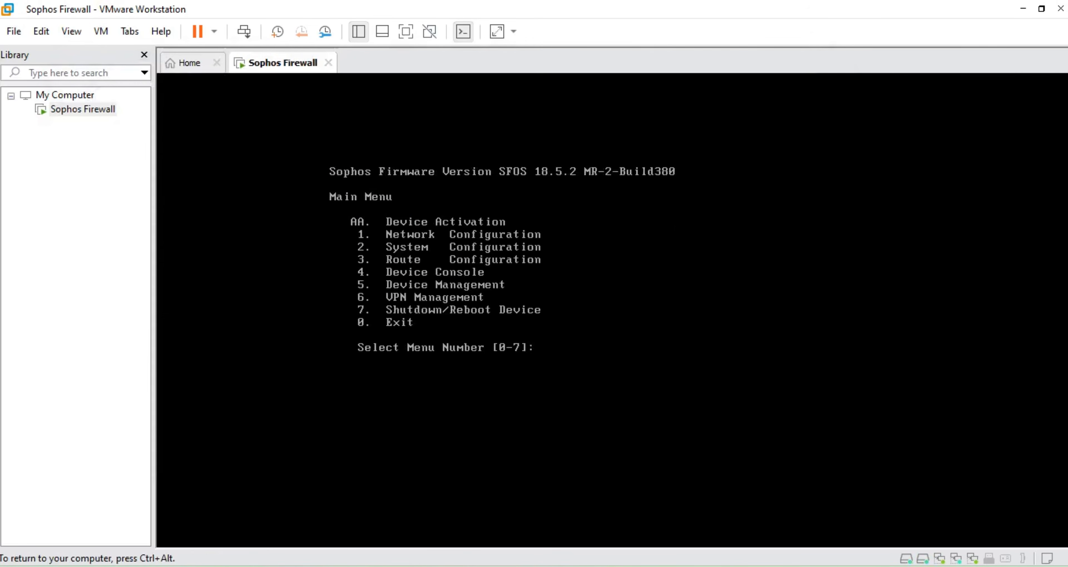
{"action": "key", "text": "ctrl+alt"}
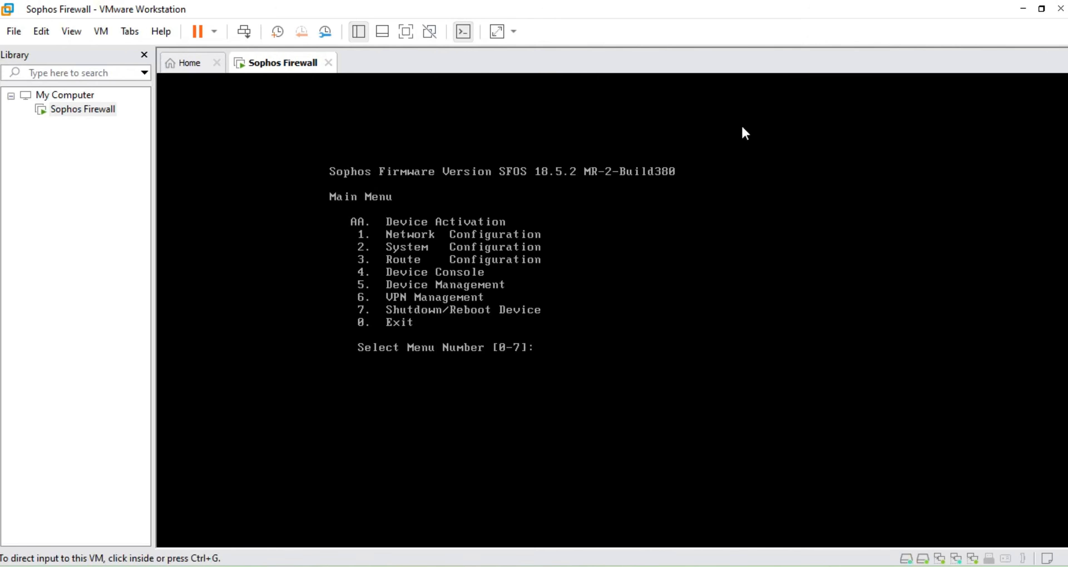
{"action": "left_click", "coordinate": [1023, 10]}
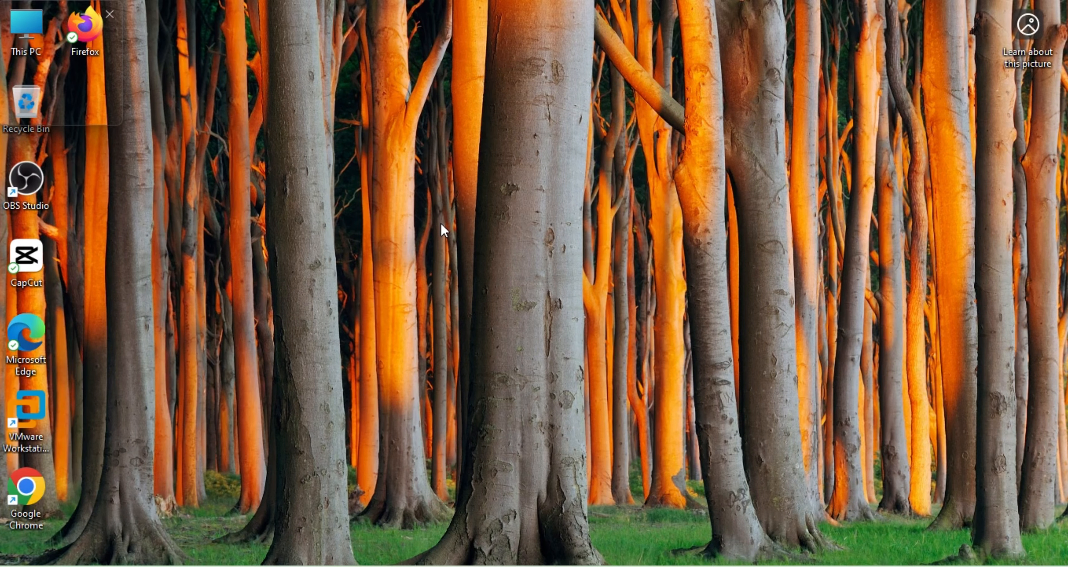
Step: Refresh the Windows desktop twice from its right-click menu
{"action": "right_click", "coordinate": [546, 94]}
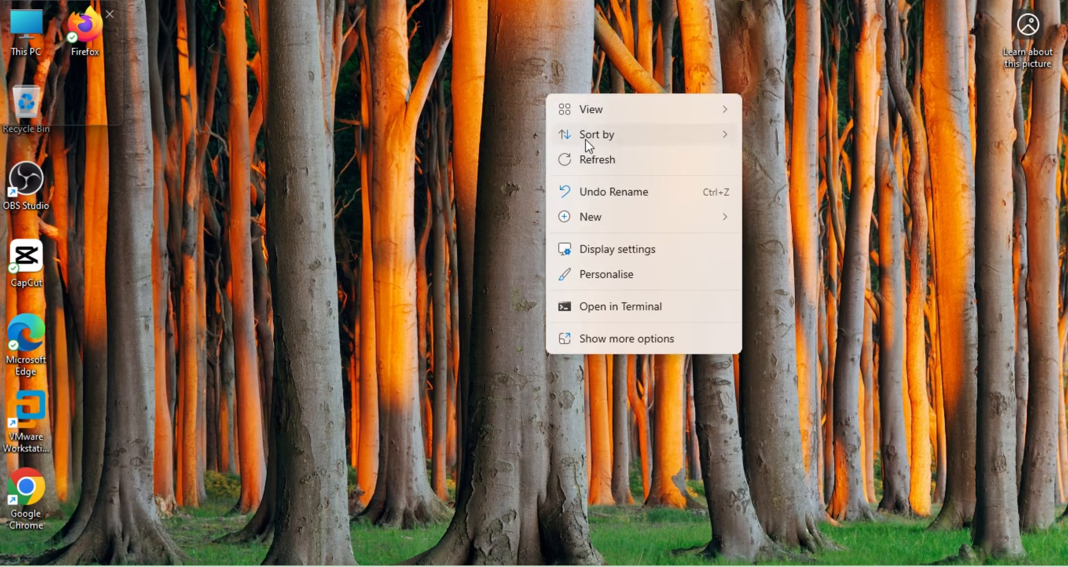
{"action": "left_click", "coordinate": [590, 153]}
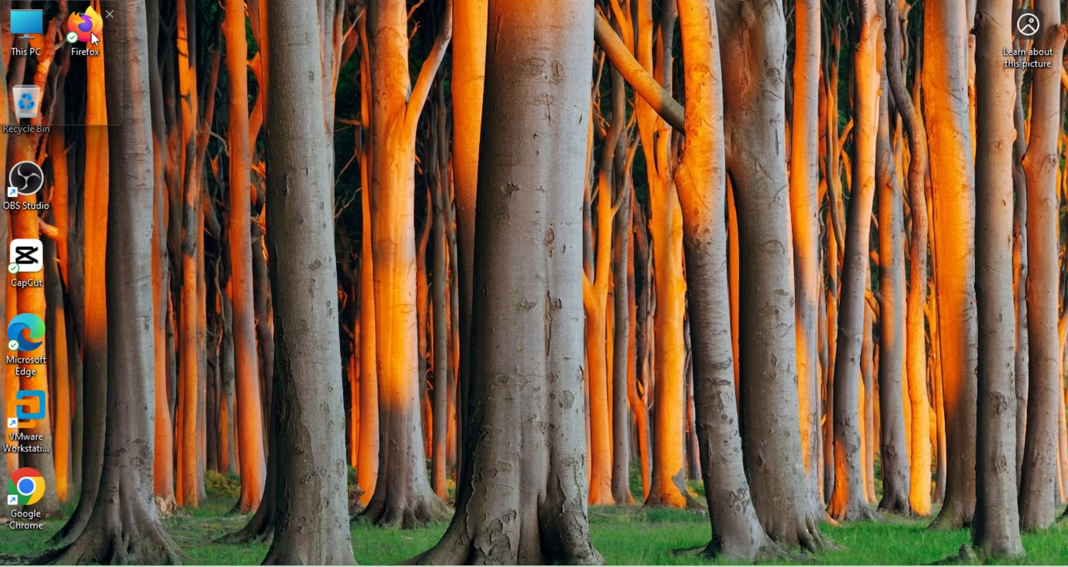
{"action": "right_click", "coordinate": [201, 112]}
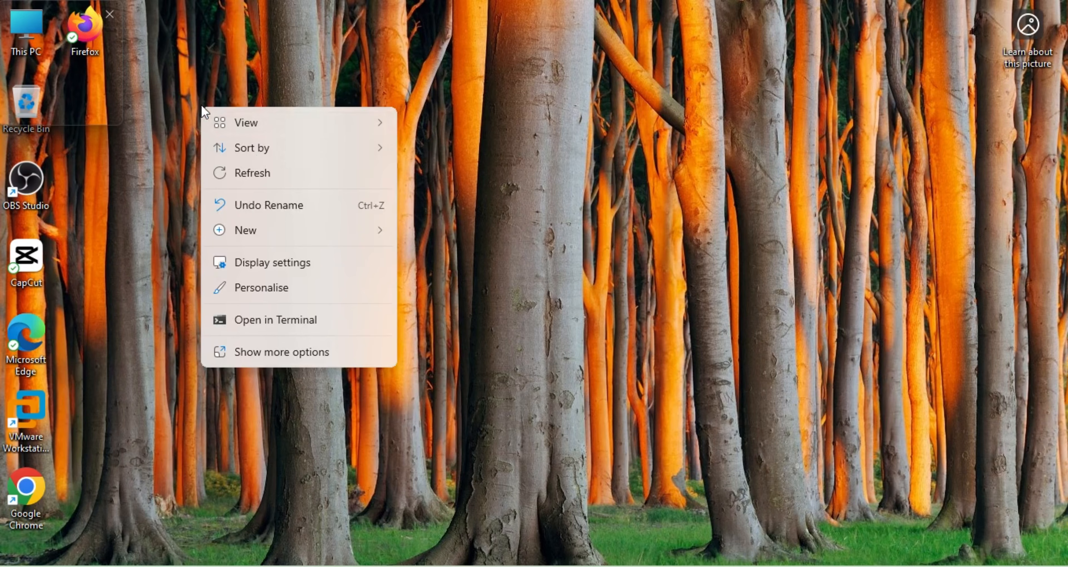
{"action": "left_click", "coordinate": [247, 174]}
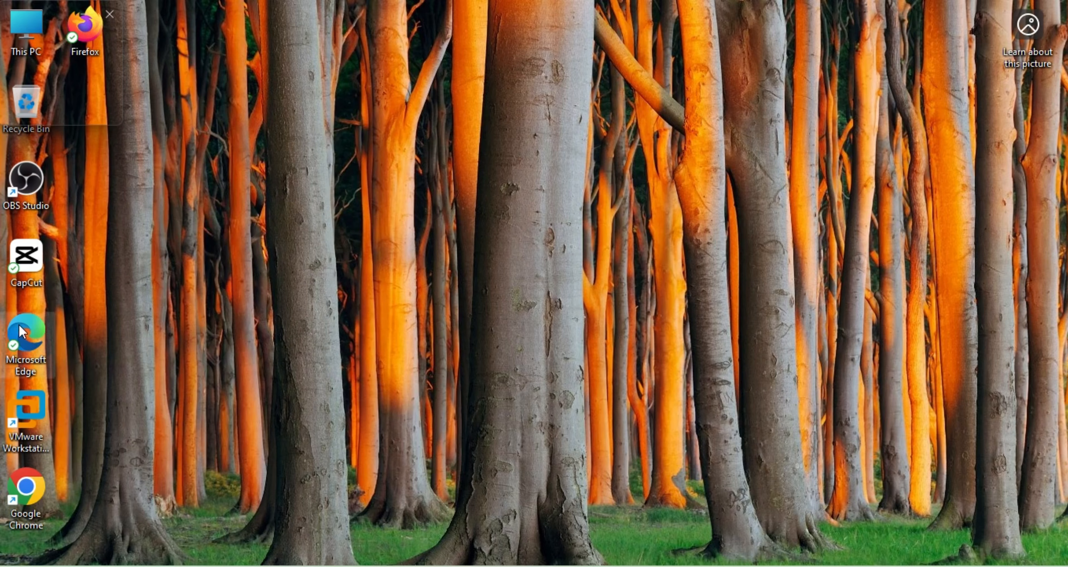
Step: Start Firefox from its desktop shortcut
{"action": "left_click", "coordinate": [86, 36]}
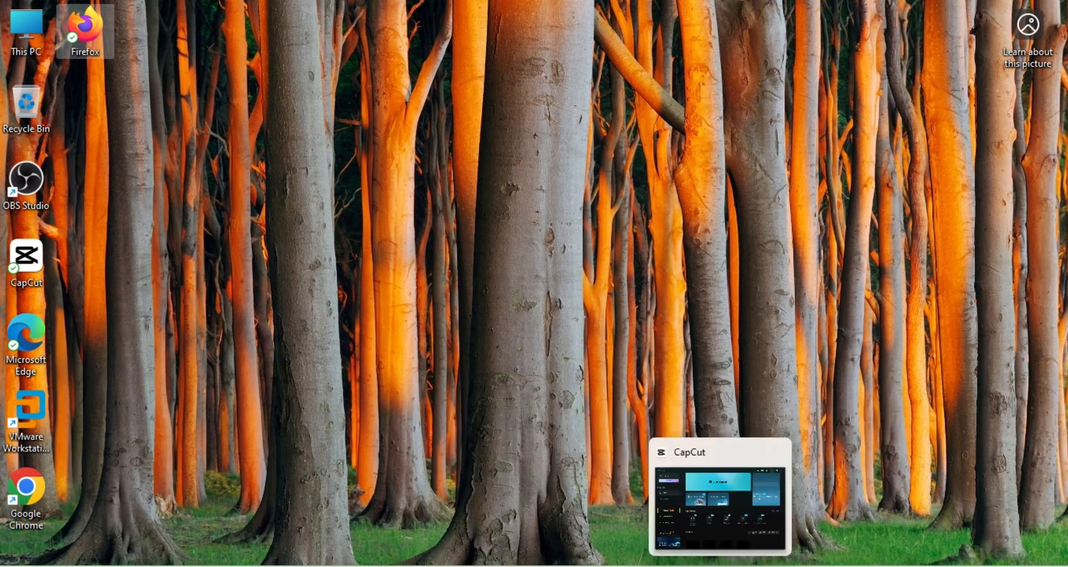
{"action": "left_click", "coordinate": [758, 522]}
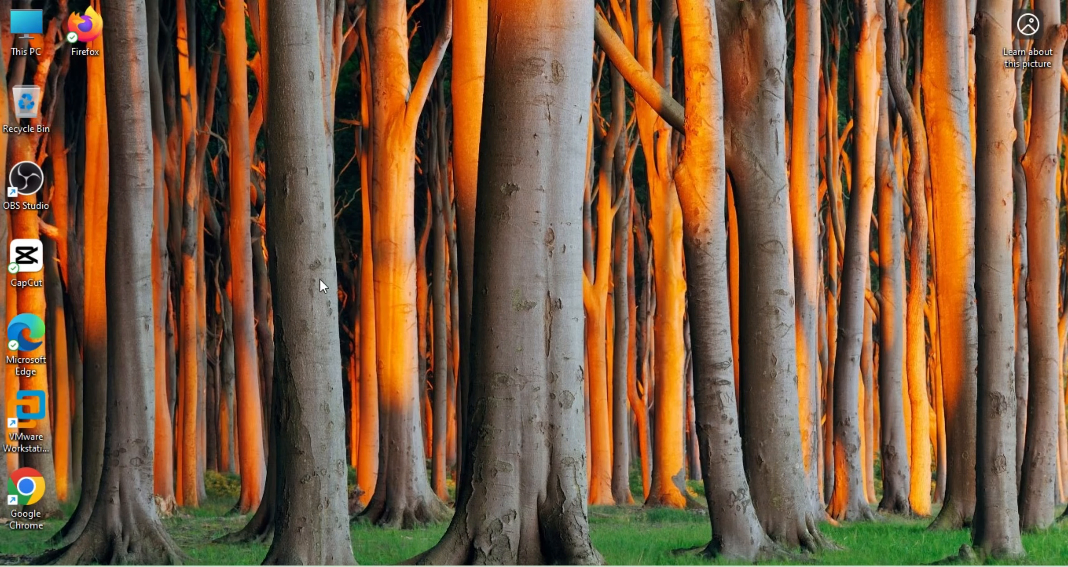
{"action": "double_click", "coordinate": [86, 33]}
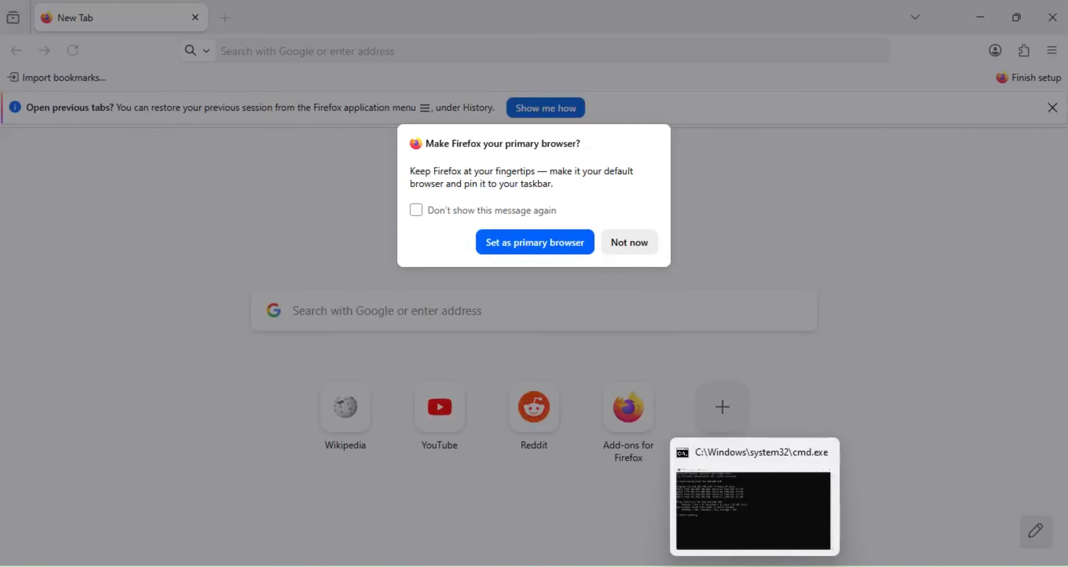
Step: Decline Firefox's default-browser prompt and enter the firewall address 192.168.100.100:4444 in the address bar
{"action": "left_click", "coordinate": [629, 243]}
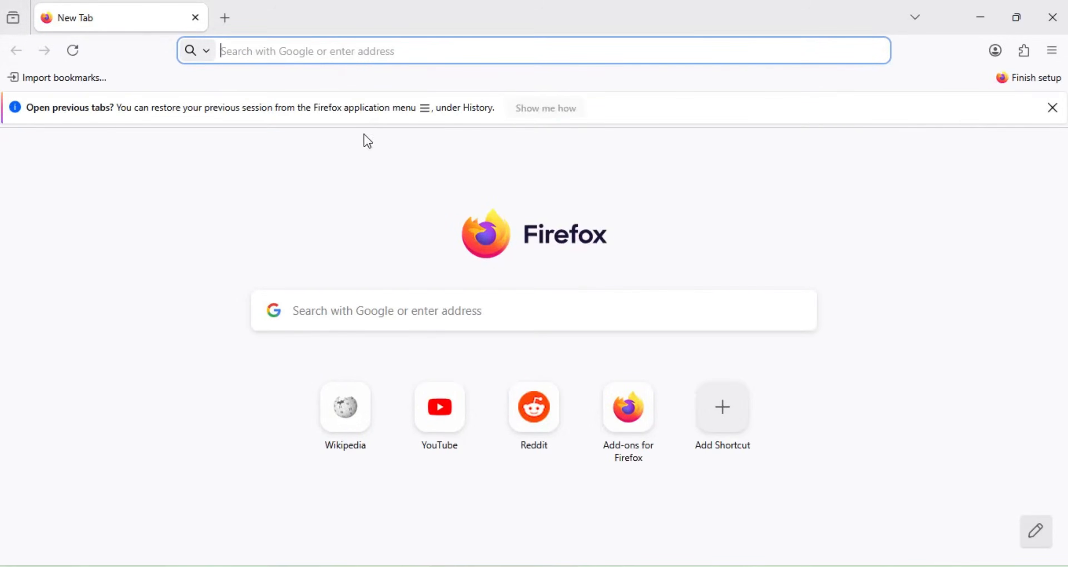
{"action": "left_click", "coordinate": [357, 55]}
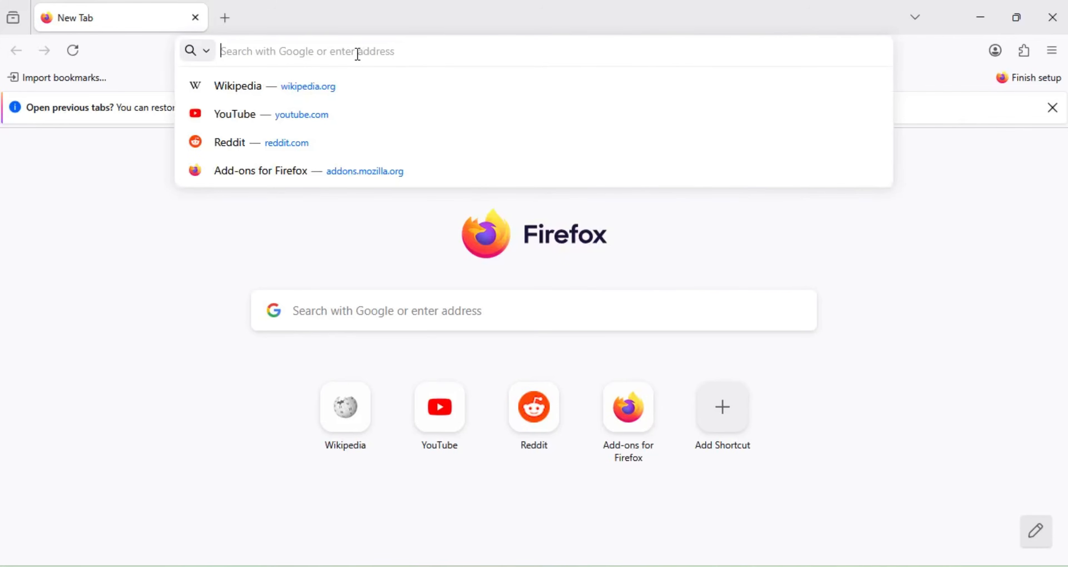
{"action": "type", "text": "https"}
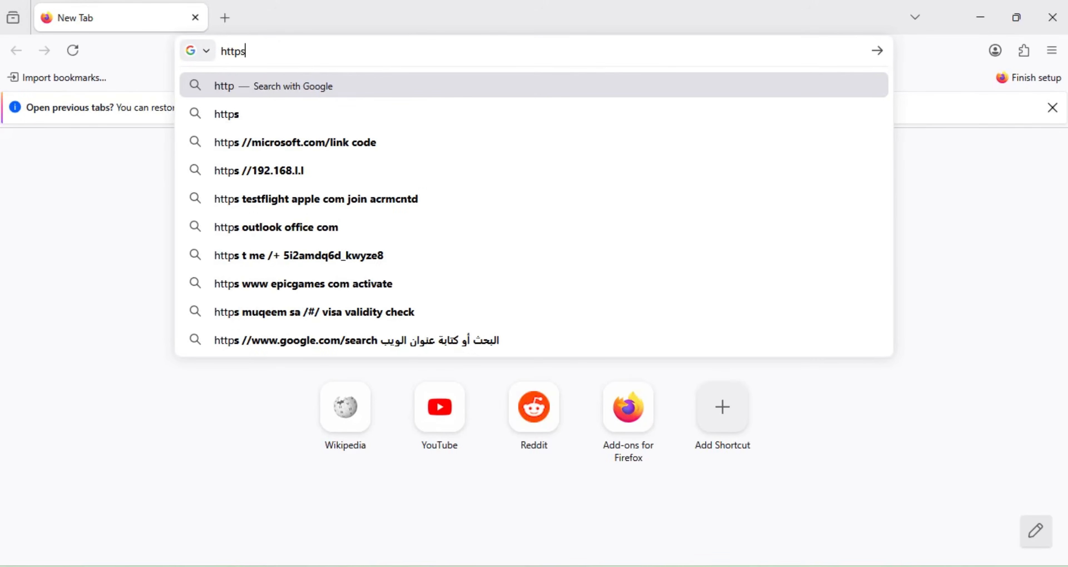
{"action": "type", "text": "//1"}
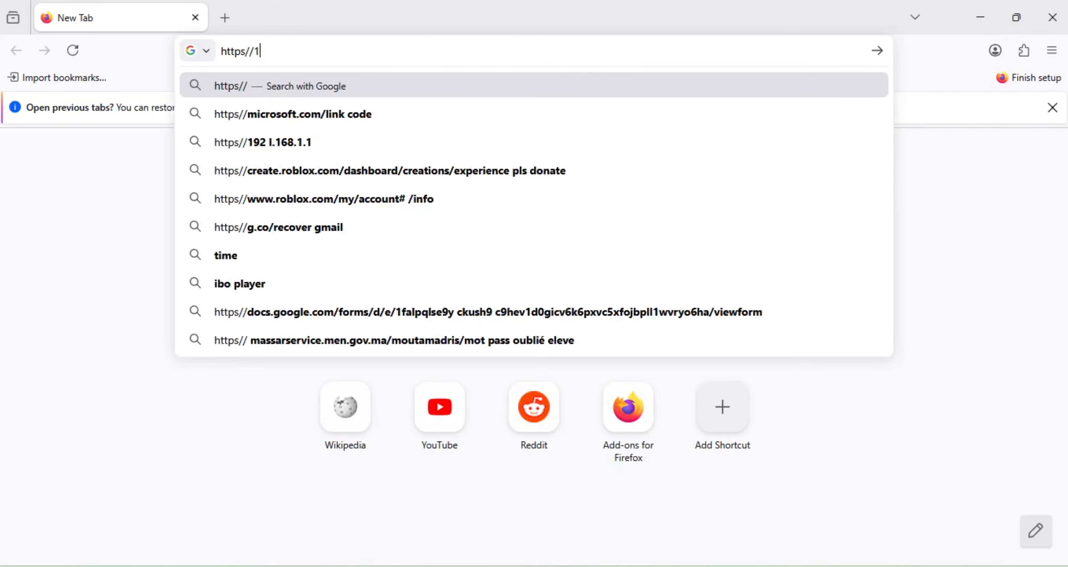
{"action": "type", "text": "92.168"}
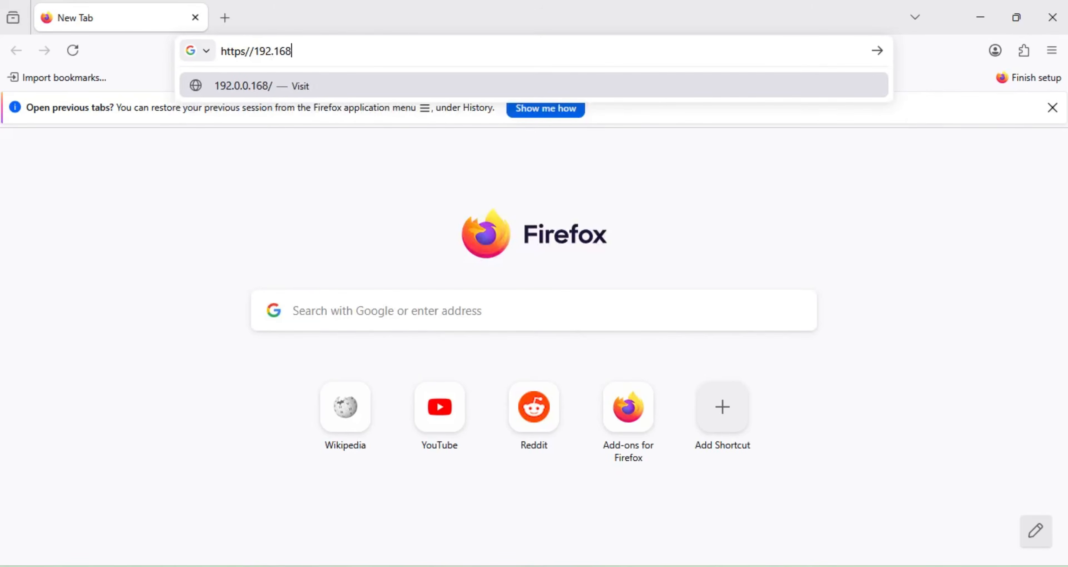
{"action": "type", "text": ".100"}
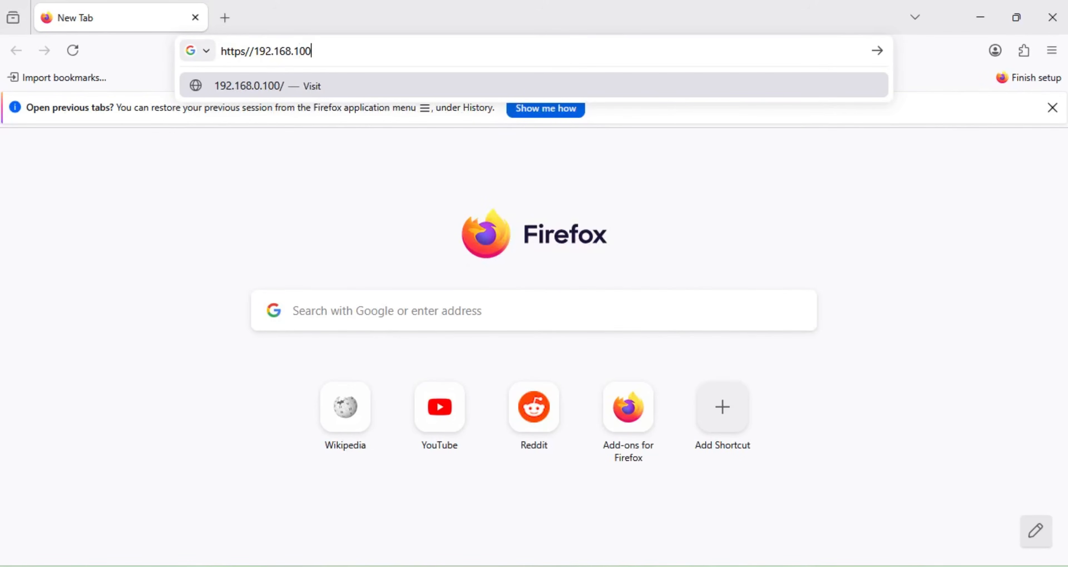
{"action": "type", "text": ".100"}
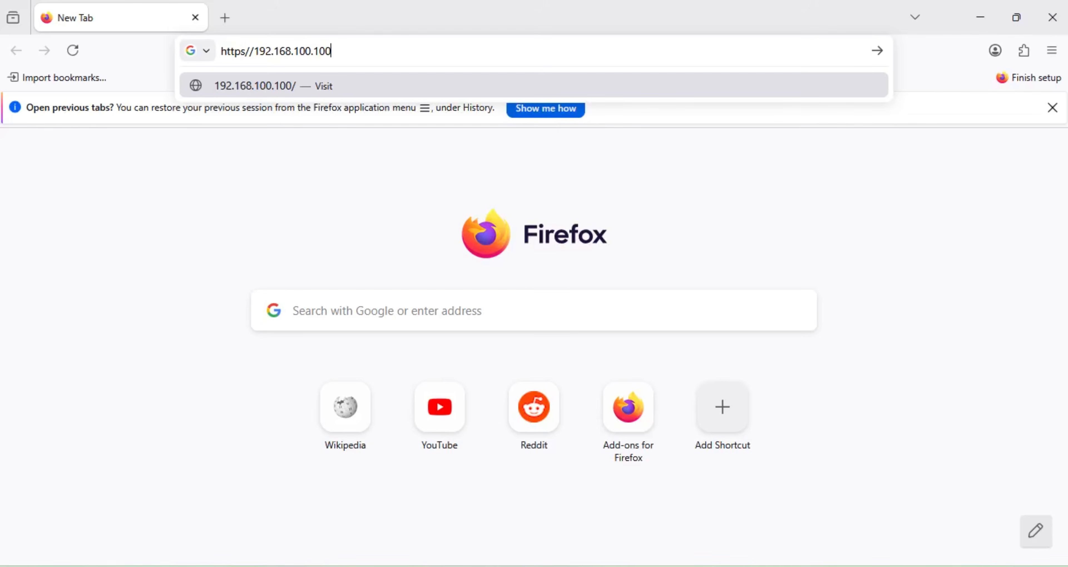
{"action": "type", "text": ":4444"}
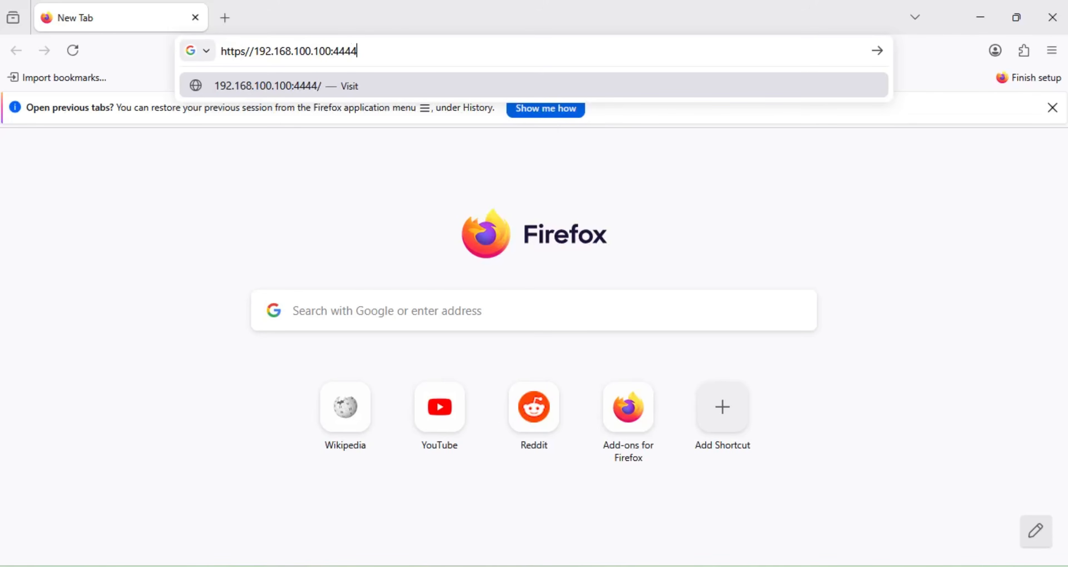
Step: Load 192.168.100.100:4444 and accept the self-signed certificate warning through Advanced
{"action": "key", "text": "Return"}
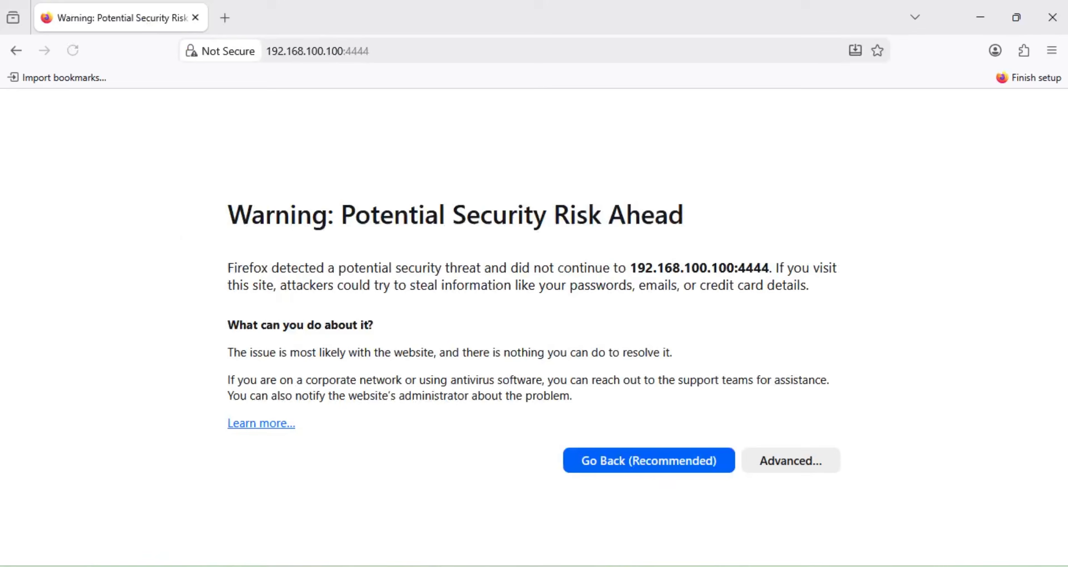
{"action": "left_click", "coordinate": [794, 461]}
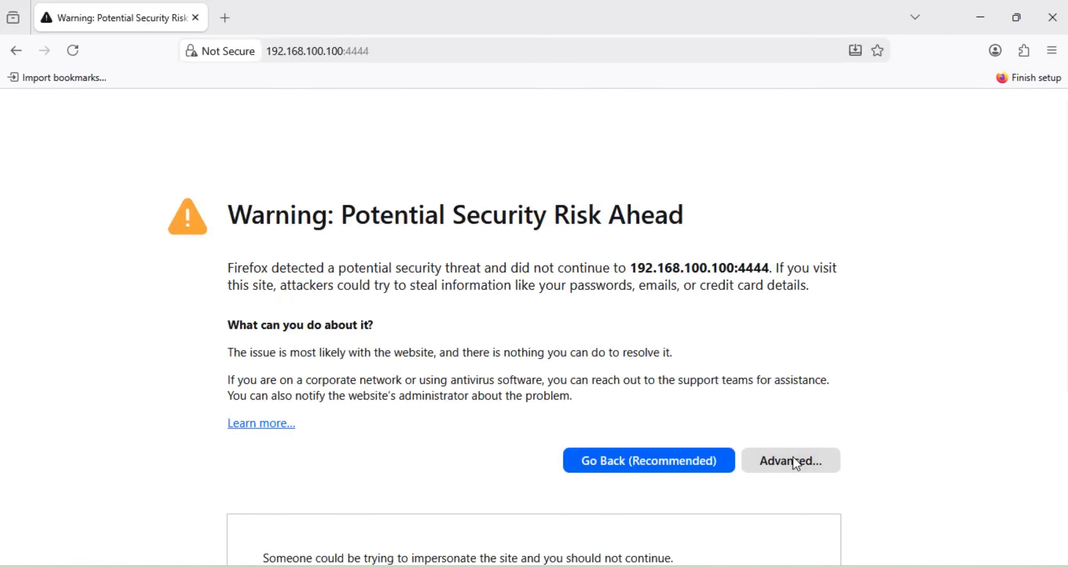
{"action": "scroll", "coordinate": [813, 399], "scroll_direction": "down", "scroll_amount": 3}
{"action": "scroll", "coordinate": [812, 401], "scroll_direction": "down", "scroll_amount": 3}
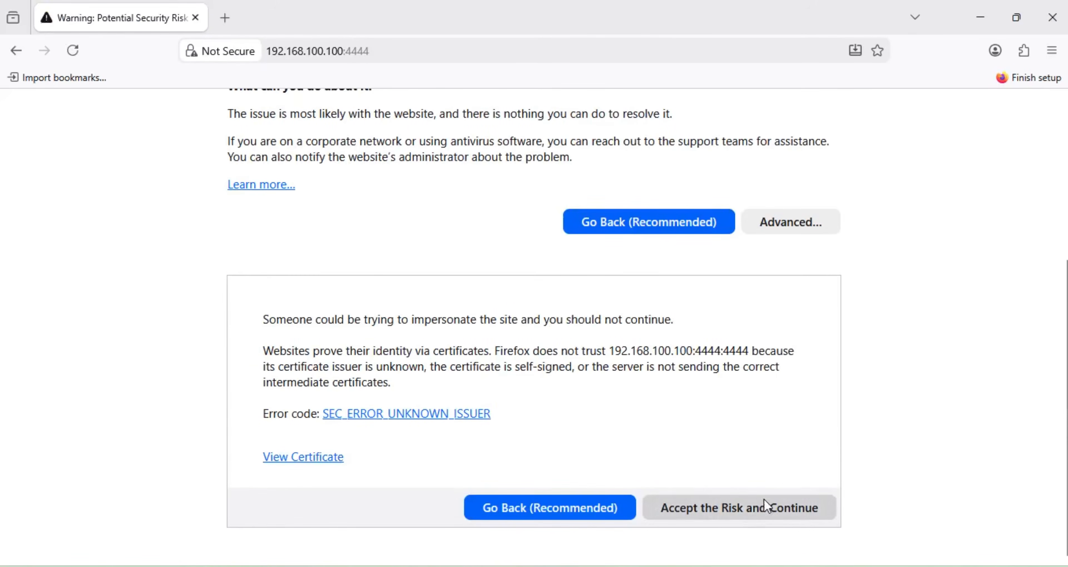
{"action": "left_click", "coordinate": [751, 516]}
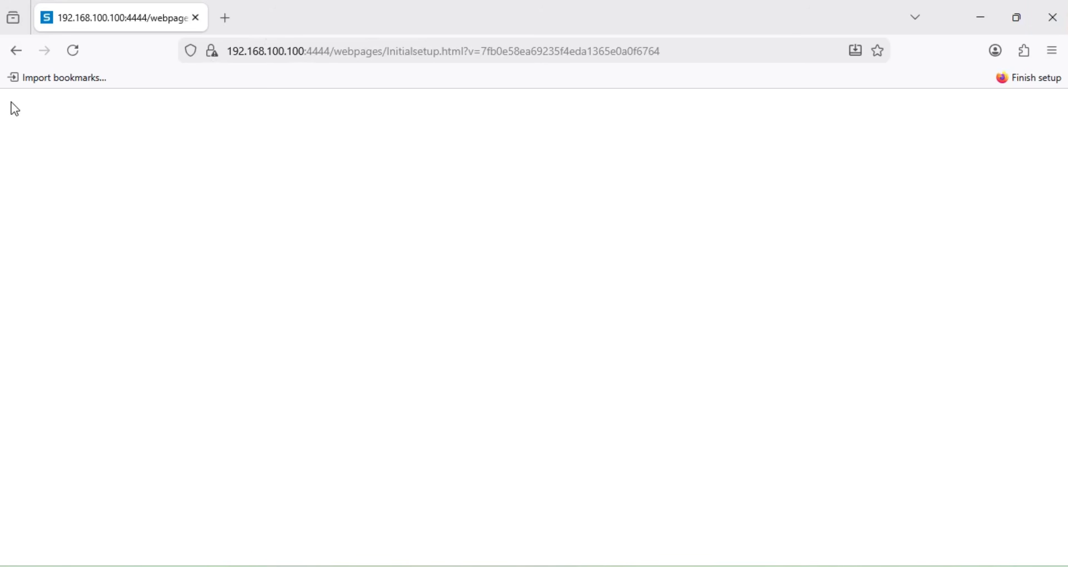
Step: Reload the blank InitialSetup.html page so the Sophos welcome page appears
{"action": "left_click", "coordinate": [81, 51]}
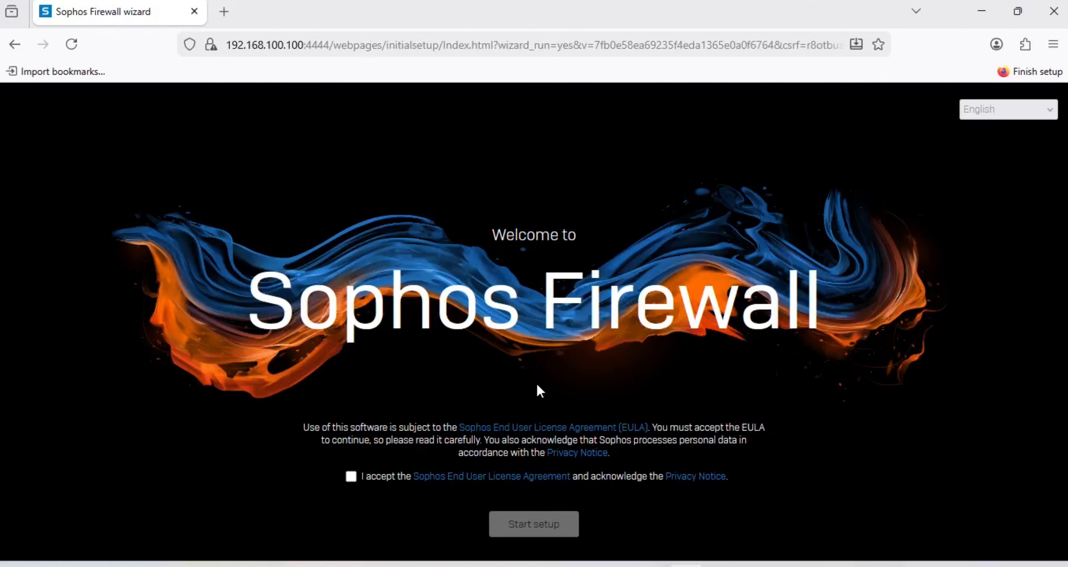
Step: Accept the Sophos End User License Agreement and start the setup wizard
{"action": "left_click", "coordinate": [350, 476]}
{"action": "left_click", "coordinate": [539, 527]}
{"action": "scroll", "coordinate": [834, 437], "scroll_direction": "down", "scroll_amount": 2}
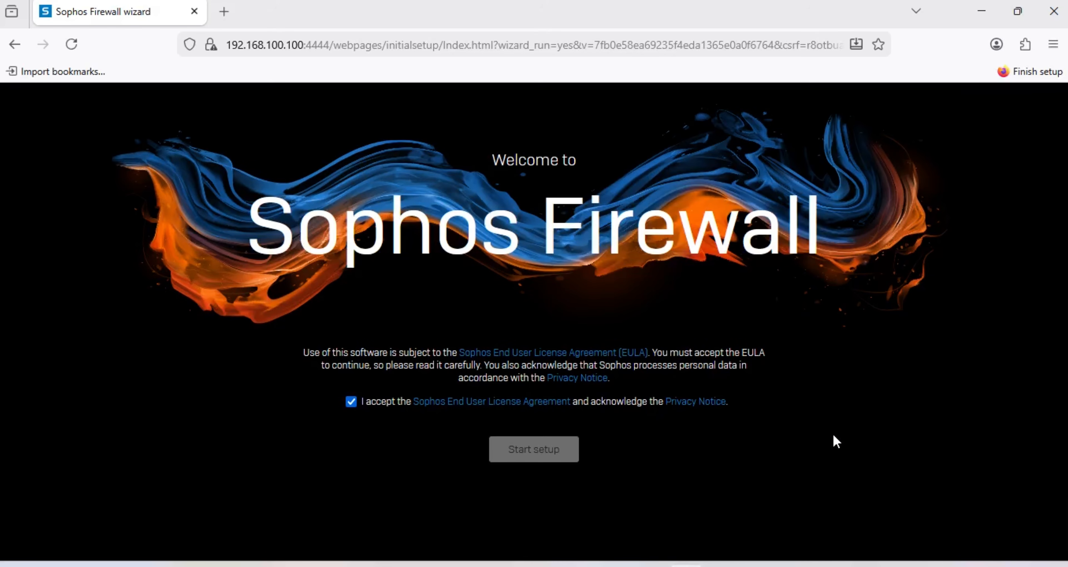
{"action": "scroll", "coordinate": [834, 436], "scroll_direction": "up", "scroll_amount": 2}
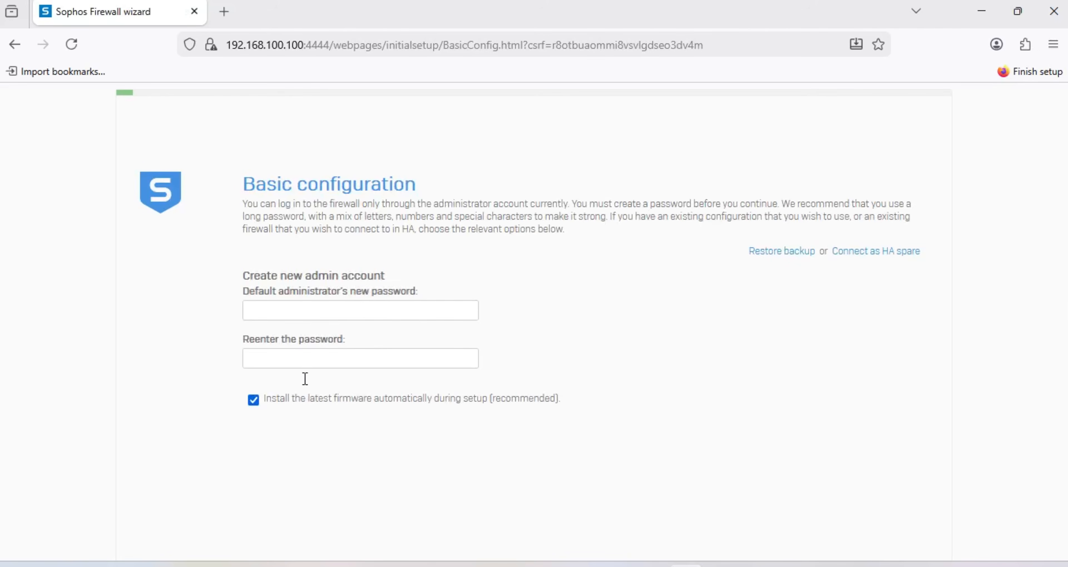
Step: Untick 'Install the latest firmware', enter and confirm the new admin password, and continue
{"action": "left_click", "coordinate": [253, 400]}
{"action": "left_click", "coordinate": [326, 313]}
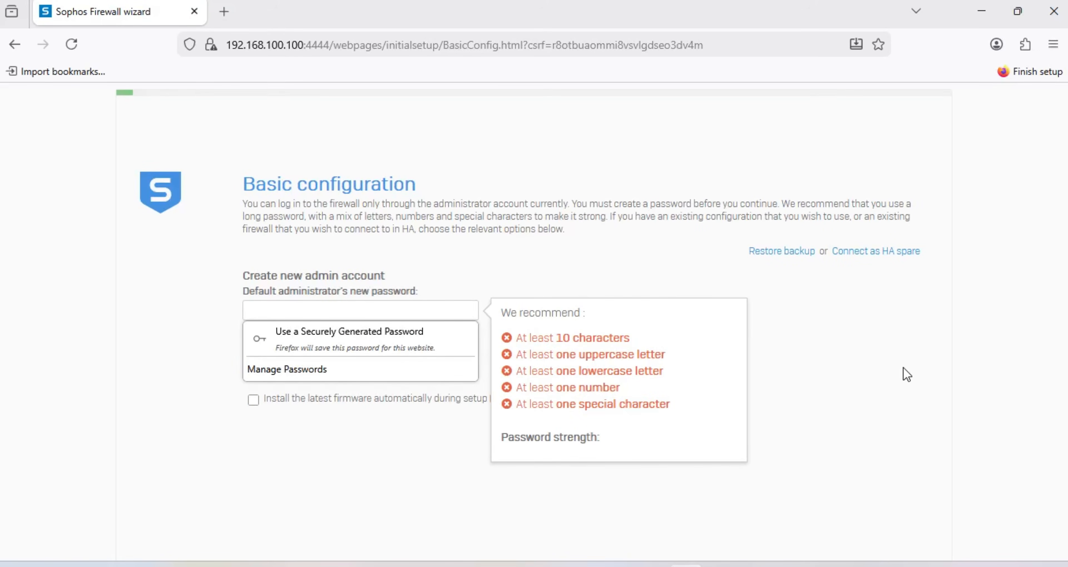
{"action": "type", "text": "••••"}
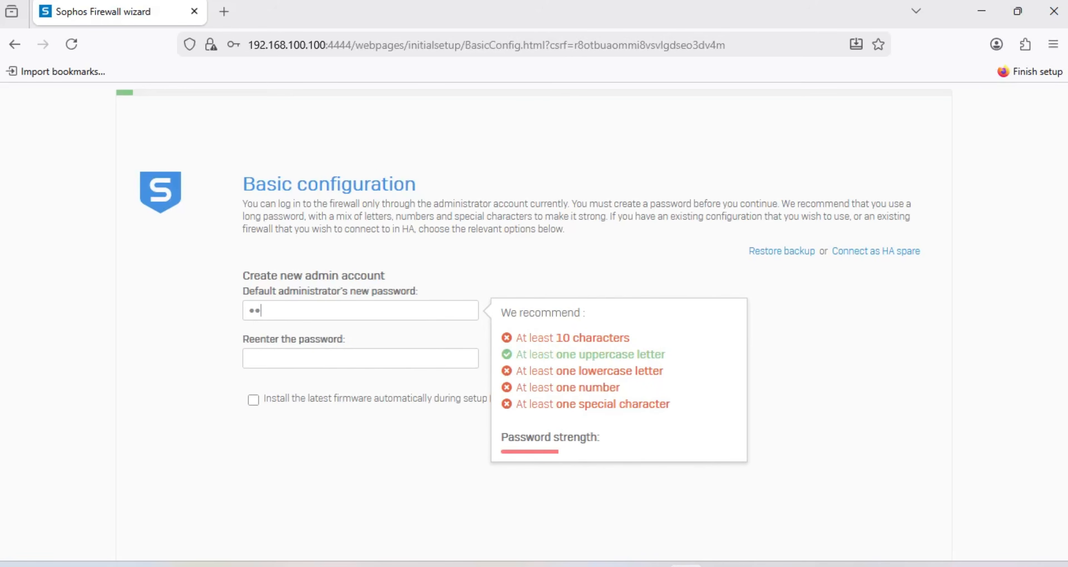
{"action": "type", "text": "••••••"}
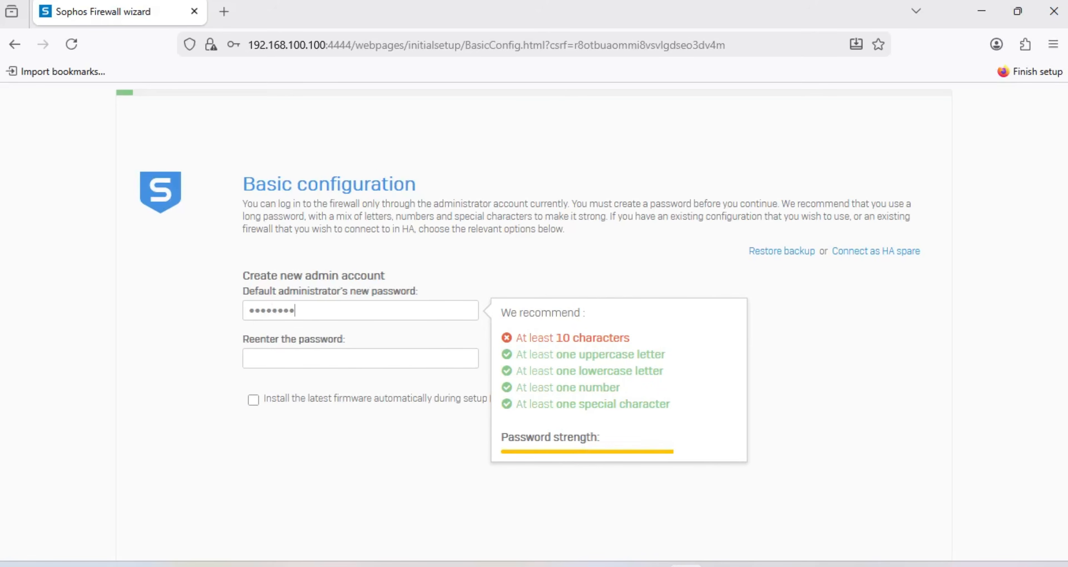
{"action": "type", "text": "•"}
{"action": "key", "text": "Tab"}
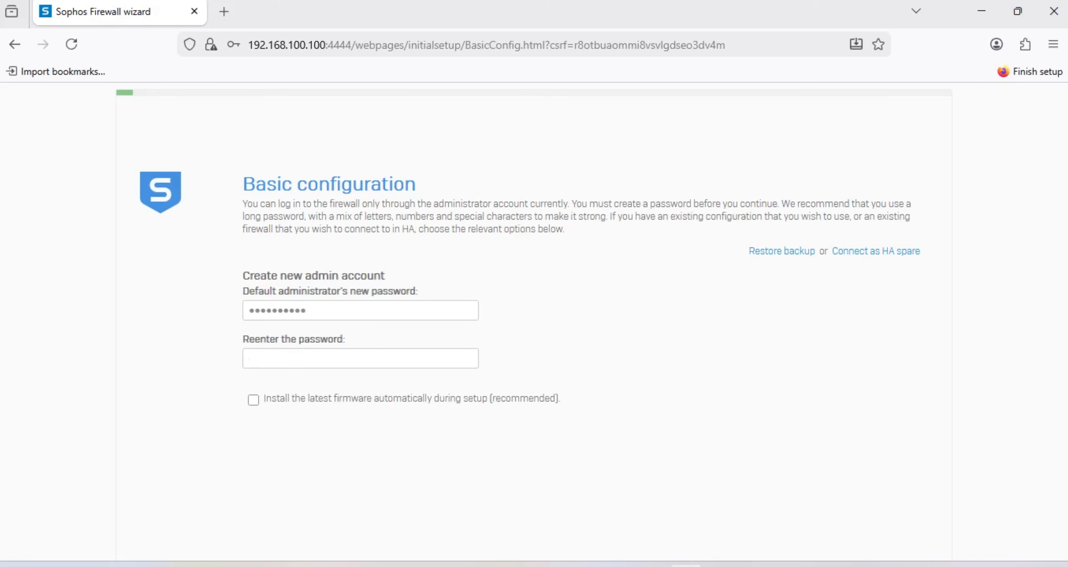
{"action": "type", "text": "•••••••••••"}
{"action": "scroll", "coordinate": [1036, 370], "scroll_direction": "down", "scroll_amount": 2}
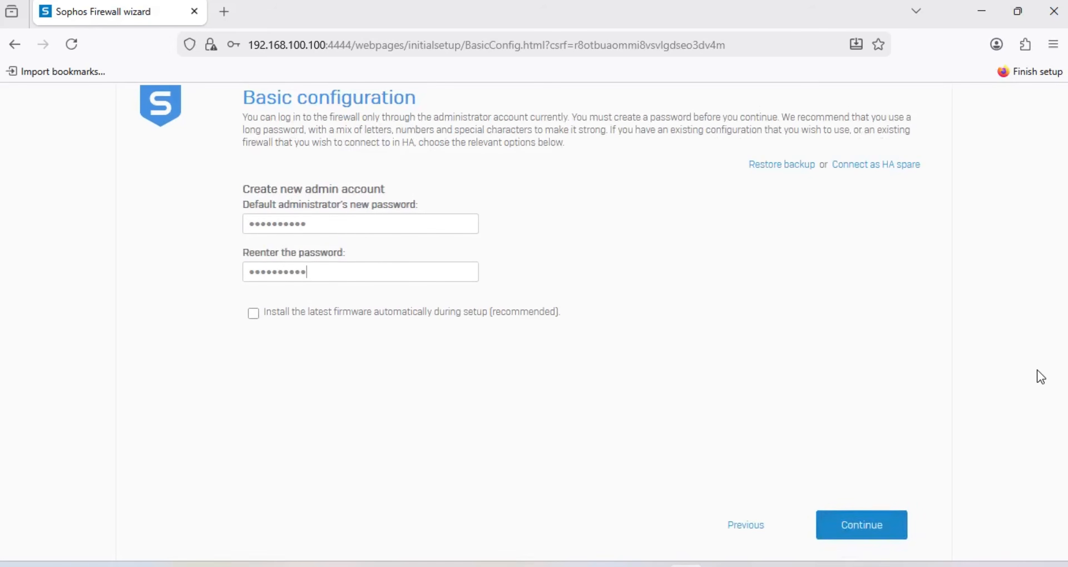
{"action": "left_click", "coordinate": [858, 521]}
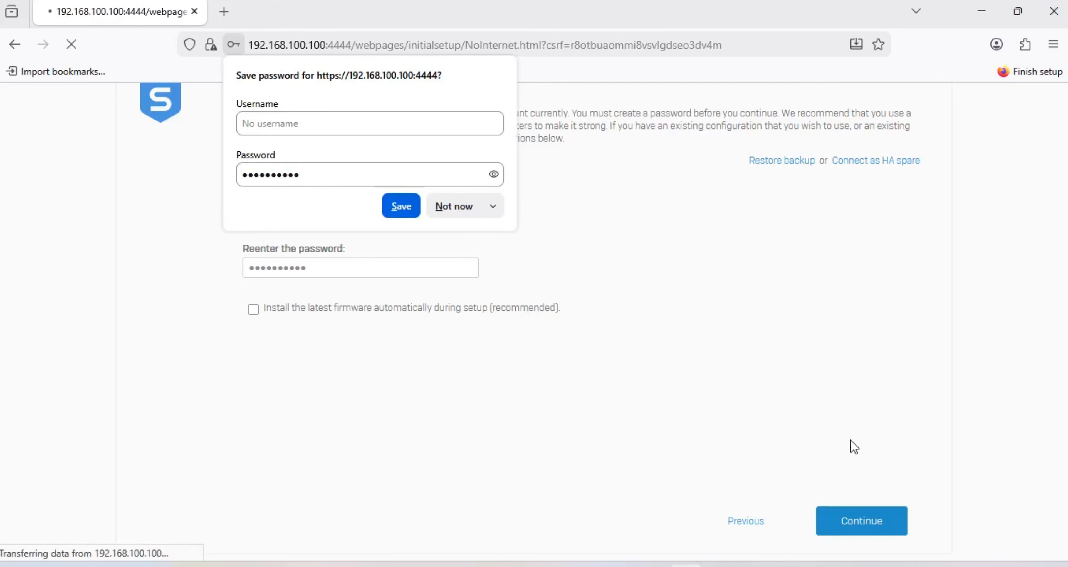
Step: Decline saving the password in Firefox, then continue setup offline and confirm the no-internet warning
{"action": "left_click", "coordinate": [452, 211]}
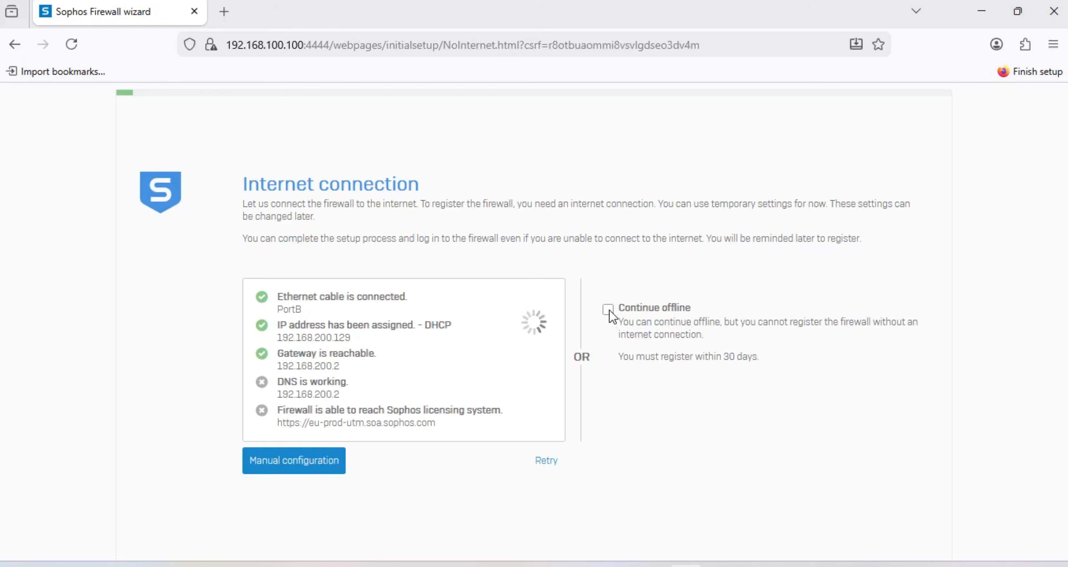
{"action": "scroll", "coordinate": [633, 391], "scroll_direction": "down", "scroll_amount": 3}
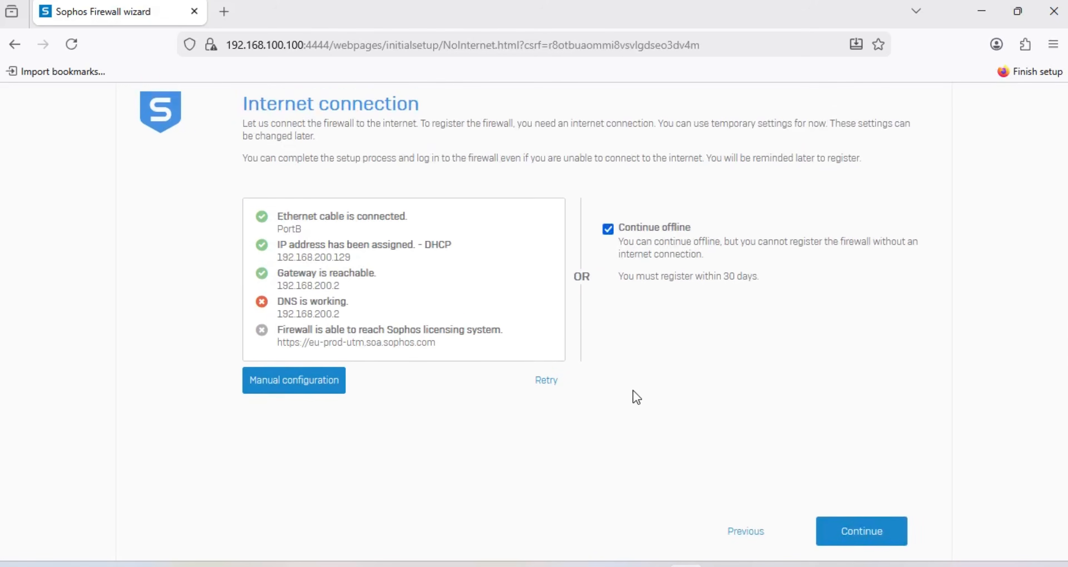
{"action": "left_click", "coordinate": [873, 520]}
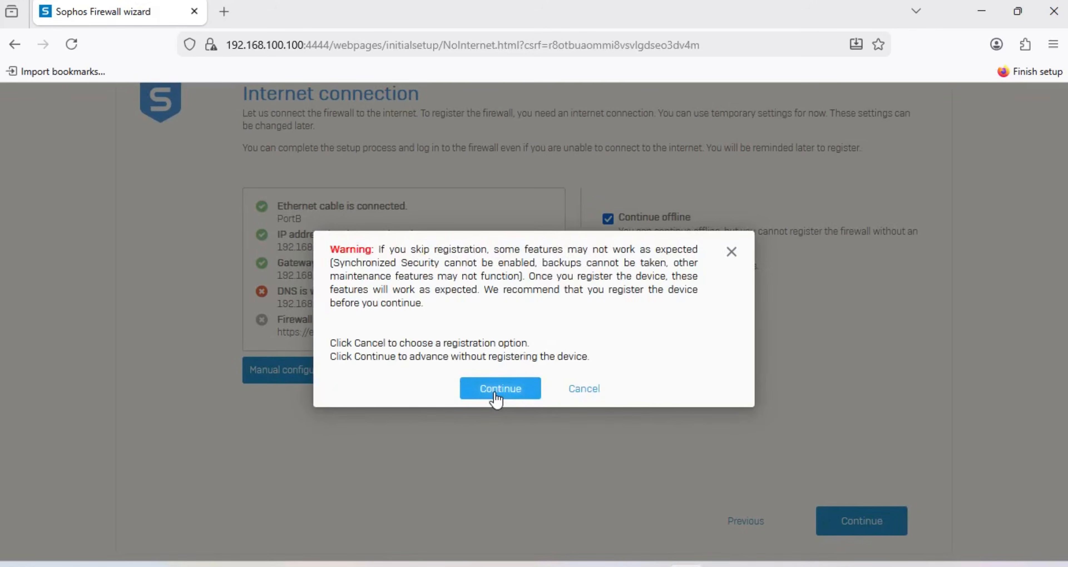
{"action": "left_click", "coordinate": [494, 392]}
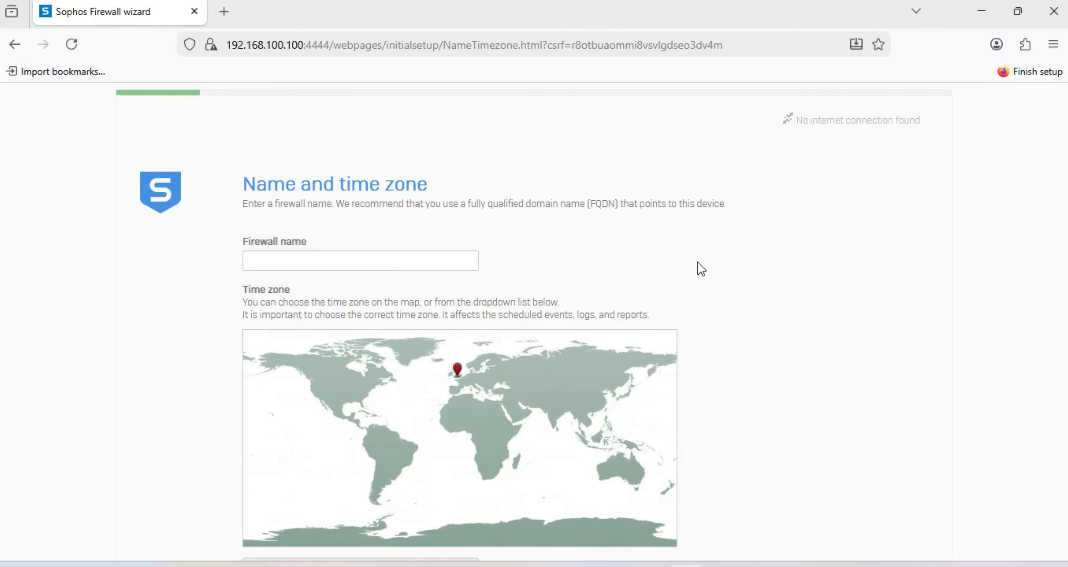
Step: Name the firewall Sophos-HO, choose India (Asia/Kolkata) on the time-zone map, and continue
{"action": "type", "text": "Sophos-HO"}
{"action": "left_click", "coordinate": [559, 413]}
{"action": "scroll", "coordinate": [723, 460], "scroll_direction": "down", "scroll_amount": 2}
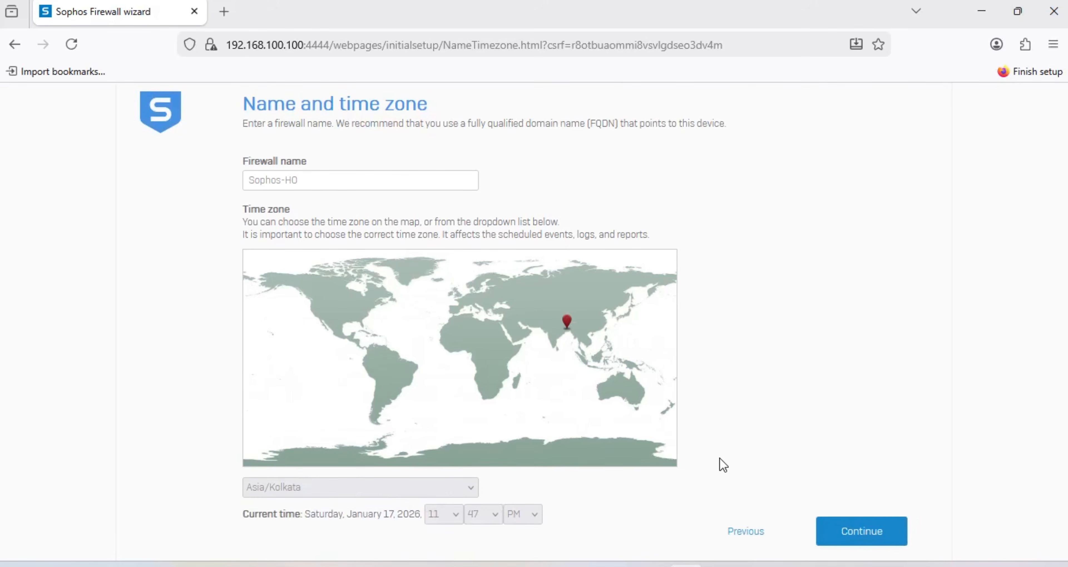
{"action": "left_click", "coordinate": [870, 530]}
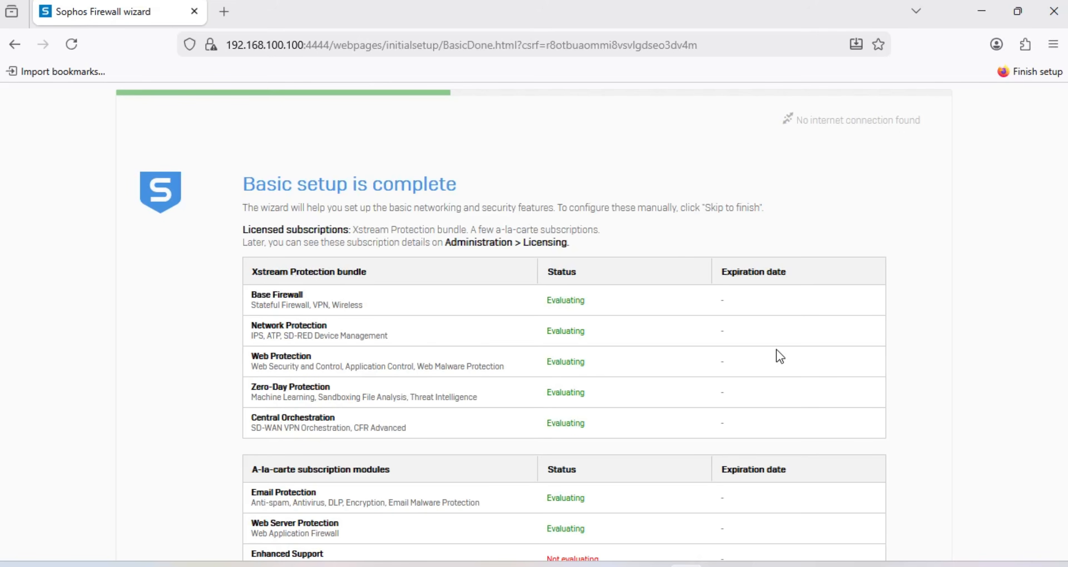
Step: Continue past the Xstream Protection subscription summary, keeping the improvement program opt-in
{"action": "scroll", "coordinate": [779, 357], "scroll_direction": "down", "scroll_amount": 5}
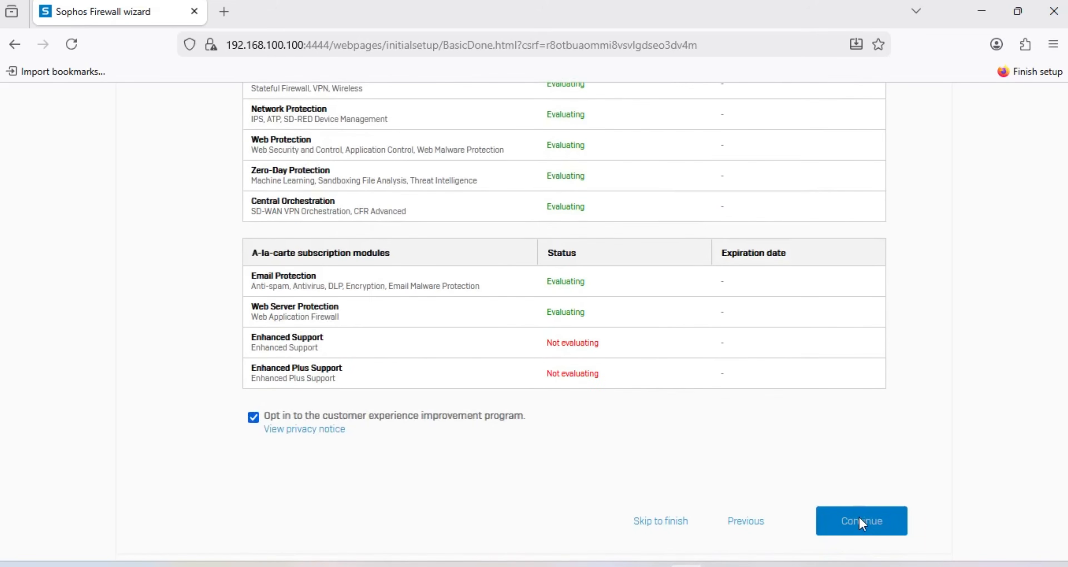
{"action": "left_click", "coordinate": [857, 523]}
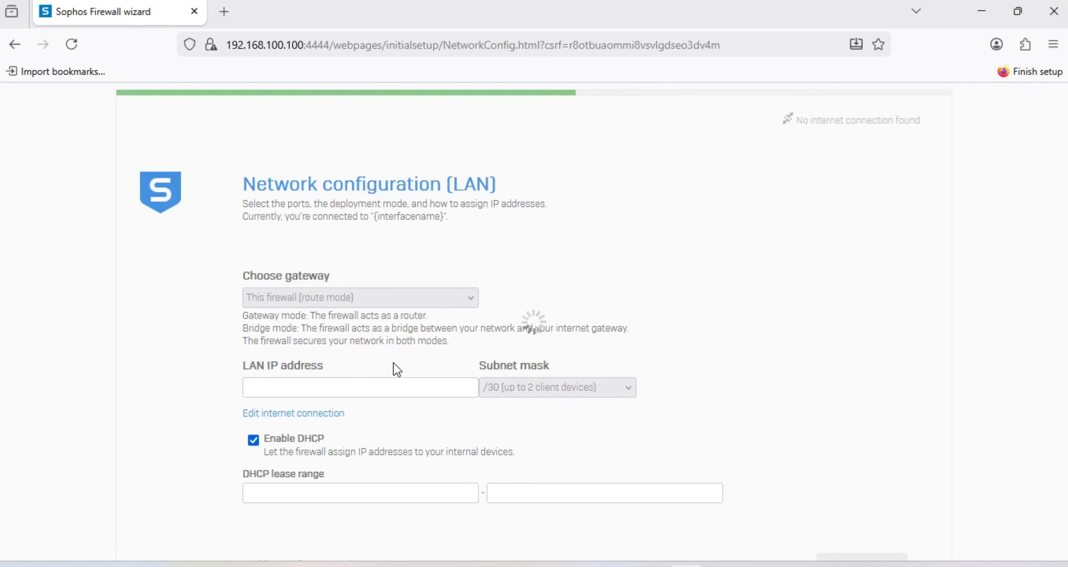
Step: Disable DHCP on the LAN page, keeping PortA at 192.168.100.100/24, and finish the wizard
{"action": "scroll", "coordinate": [393, 364], "scroll_direction": "down", "scroll_amount": 2}
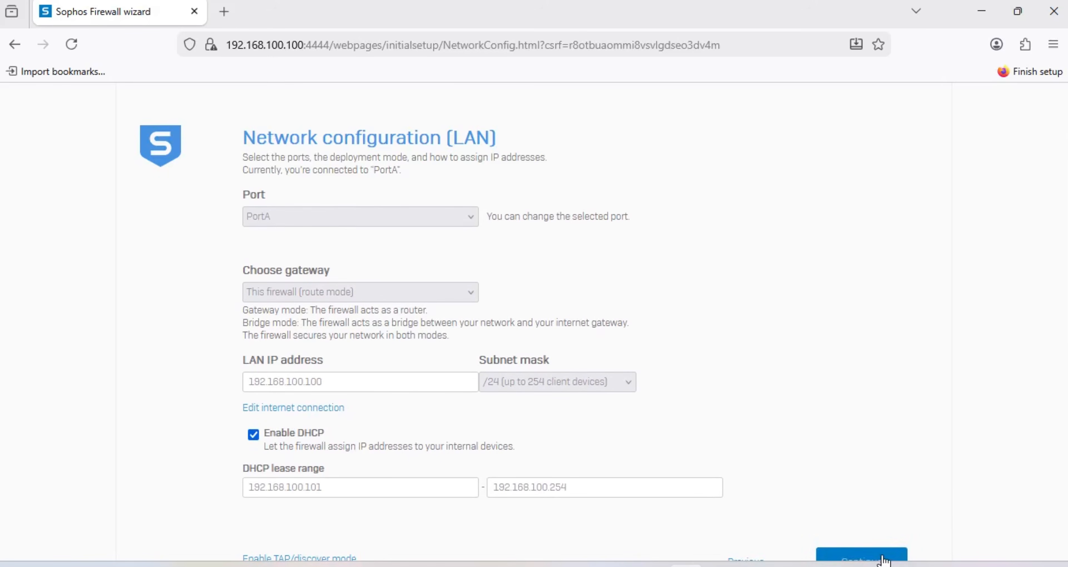
{"action": "scroll", "coordinate": [892, 524], "scroll_direction": "down", "scroll_amount": 1}
{"action": "left_click", "coordinate": [867, 523]}
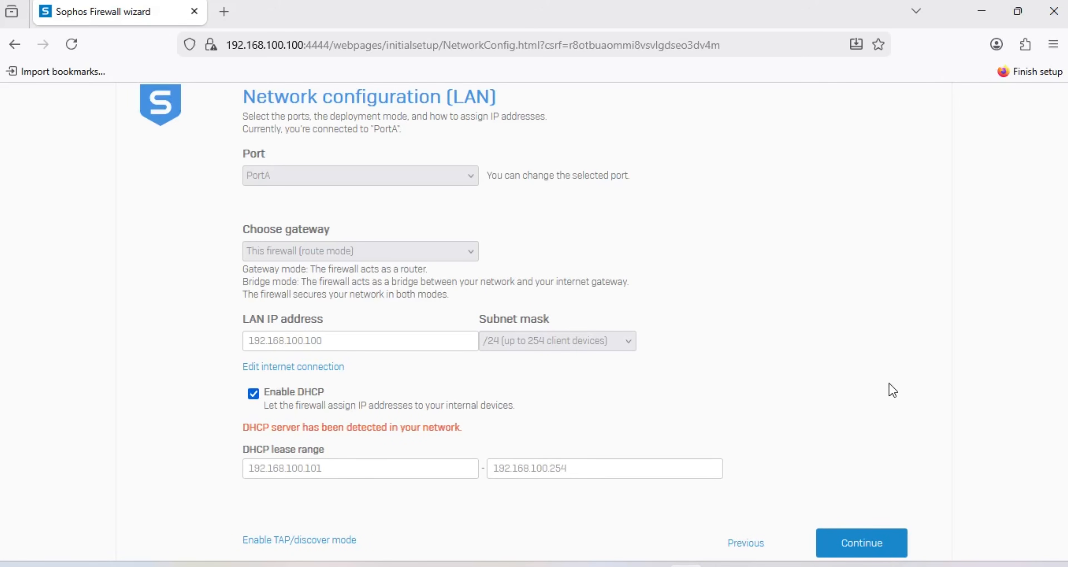
{"action": "left_click", "coordinate": [863, 550]}
{"action": "left_click", "coordinate": [253, 393]}
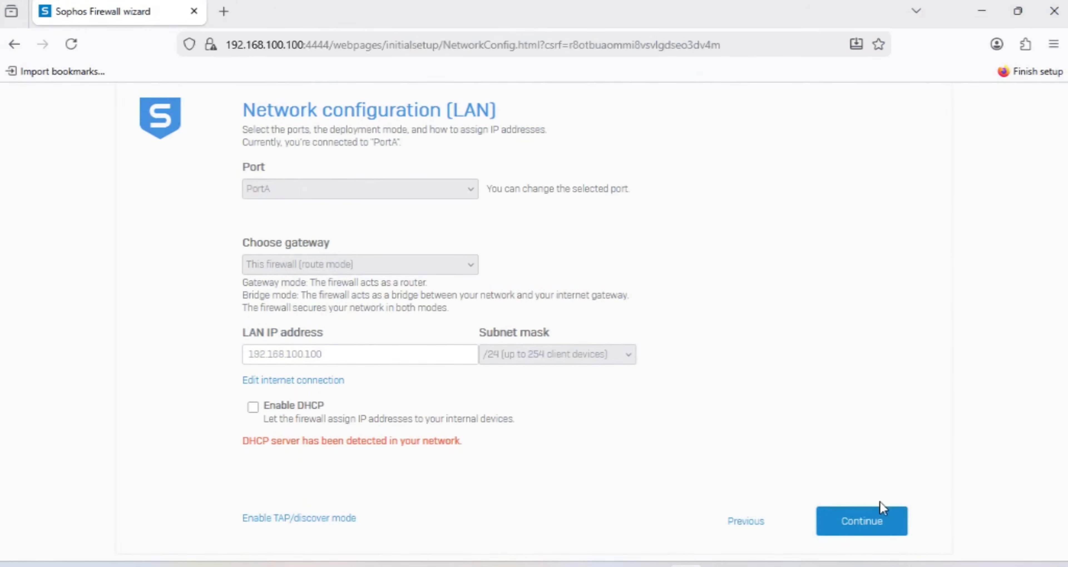
{"action": "left_click", "coordinate": [874, 519]}
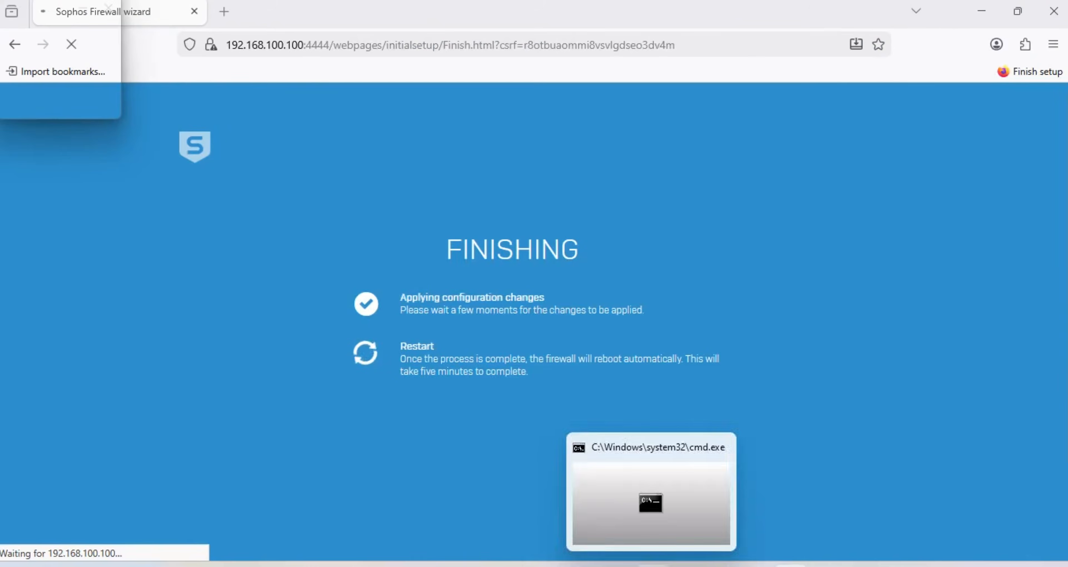
Step: Rerun the ping to 192.168.200.2 in Command Prompt, then stop it with Ctrl+C
{"action": "left_click", "coordinate": [654, 564]}
{"action": "key", "text": "Up"}
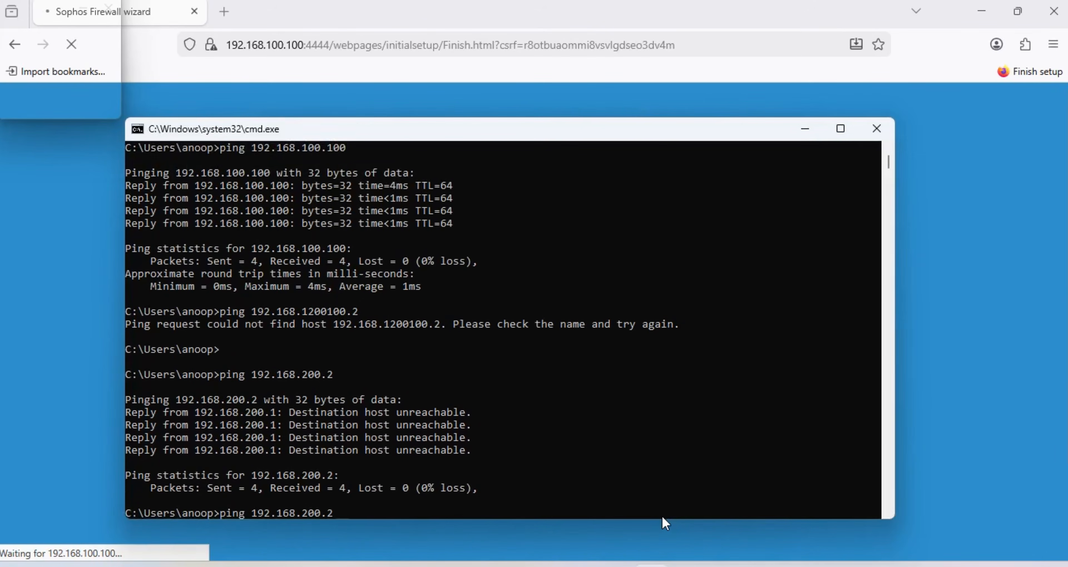
{"action": "key", "text": "Return"}
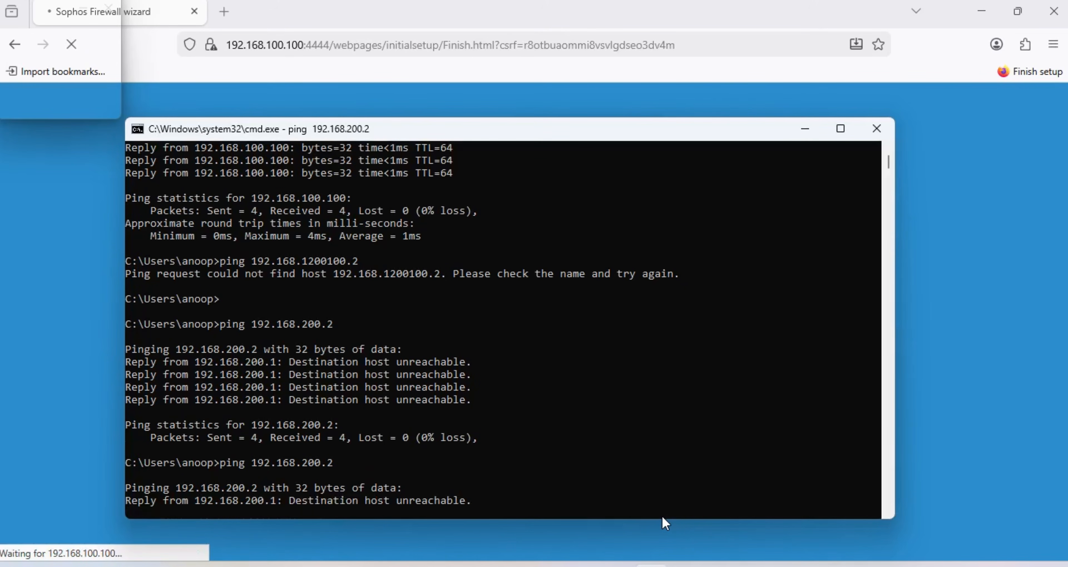
{"action": "key", "text": "ctrl+c"}
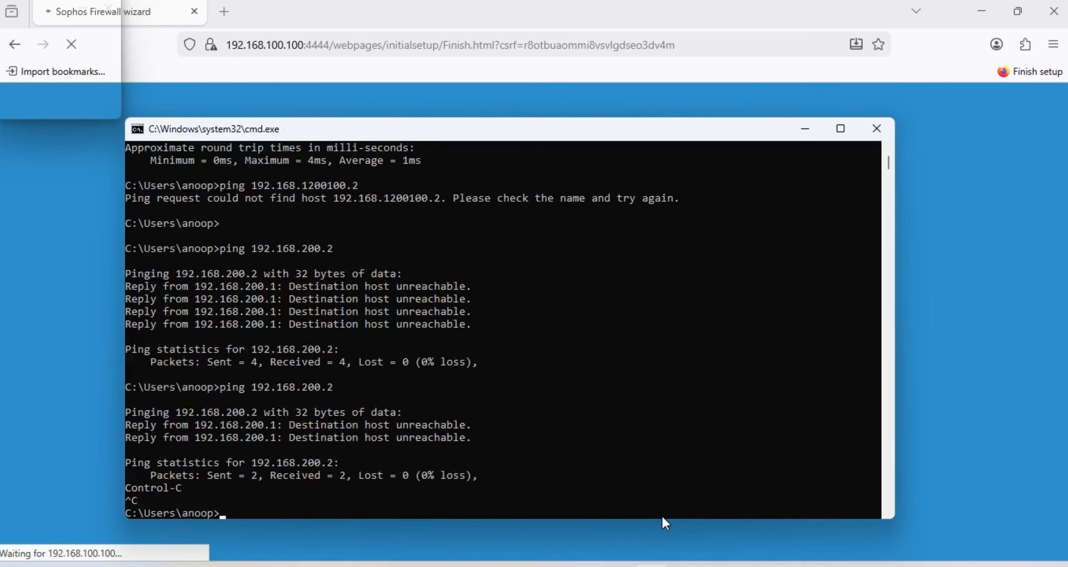
Step: Start a continuous 'ping 192.168.100.100 -t' and minimize the Command Prompt window
{"action": "key", "text": "Up"}
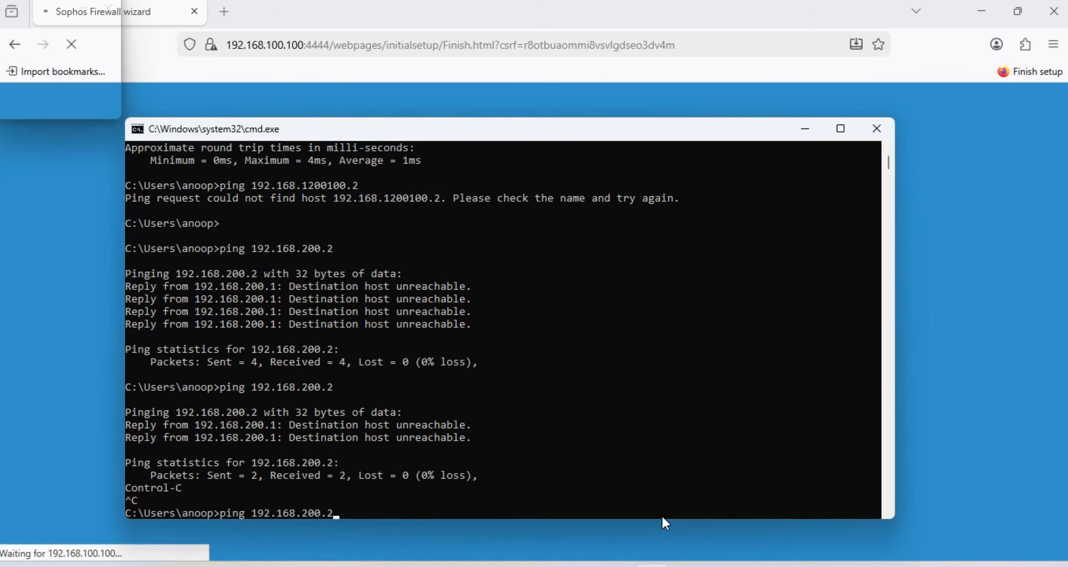
{"action": "key", "text": "BackSpace"}
{"action": "key", "text": "BackSpace"}
{"action": "key", "text": "BackSpace"}
{"action": "key", "text": "BackSpace"}
{"action": "key", "text": "BackSpace"}
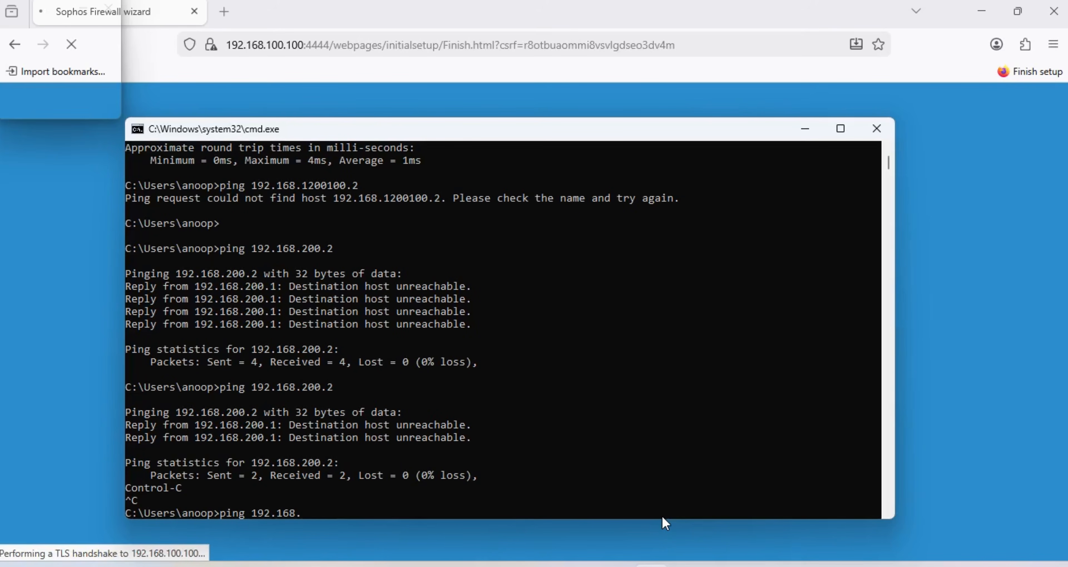
{"action": "type", "text": "100.100"}
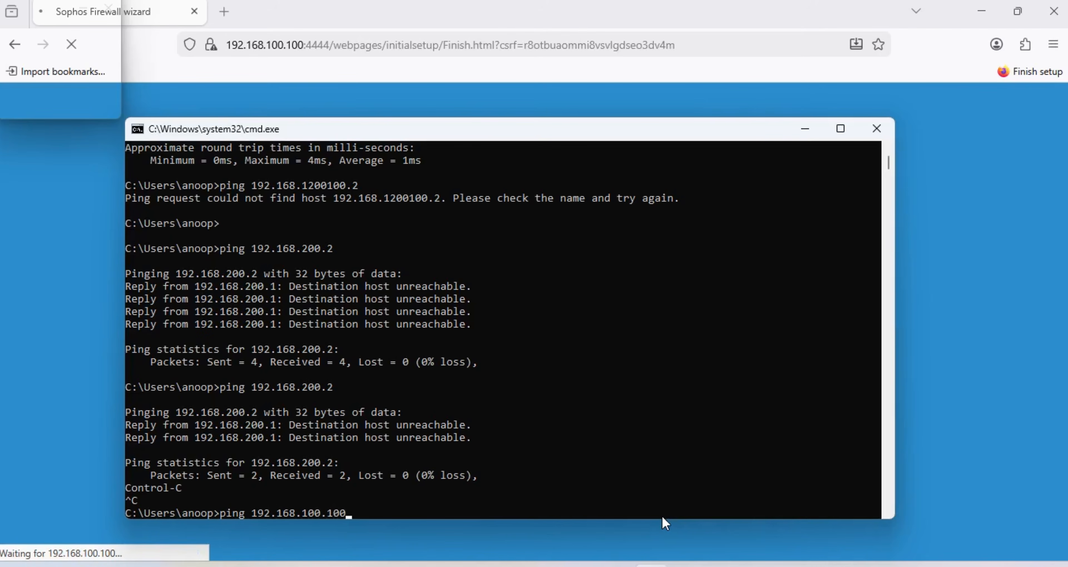
{"action": "type", "text": " -t"}
{"action": "key", "text": "Return"}
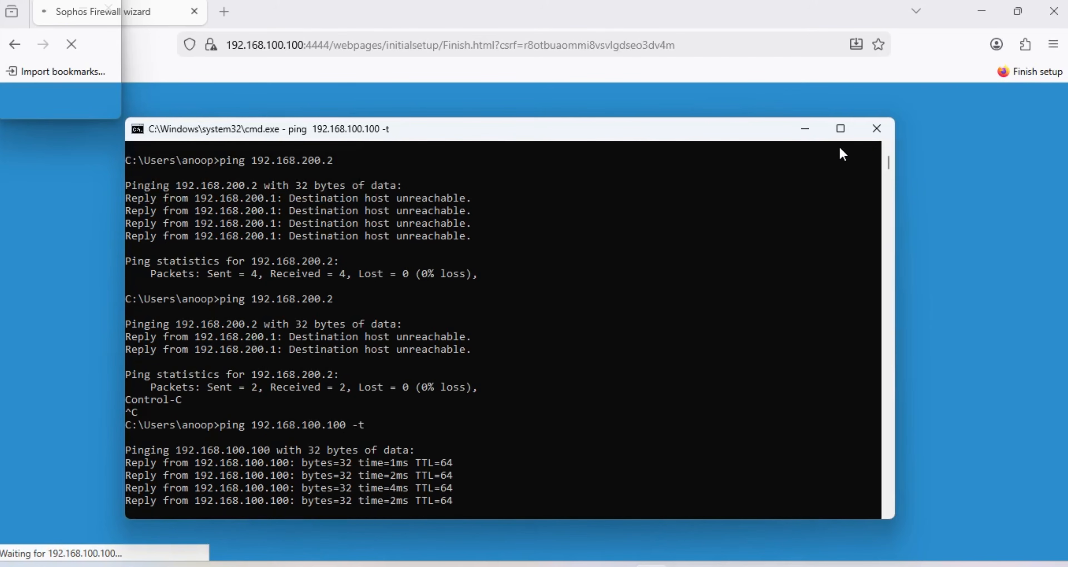
{"action": "left_click", "coordinate": [813, 133]}
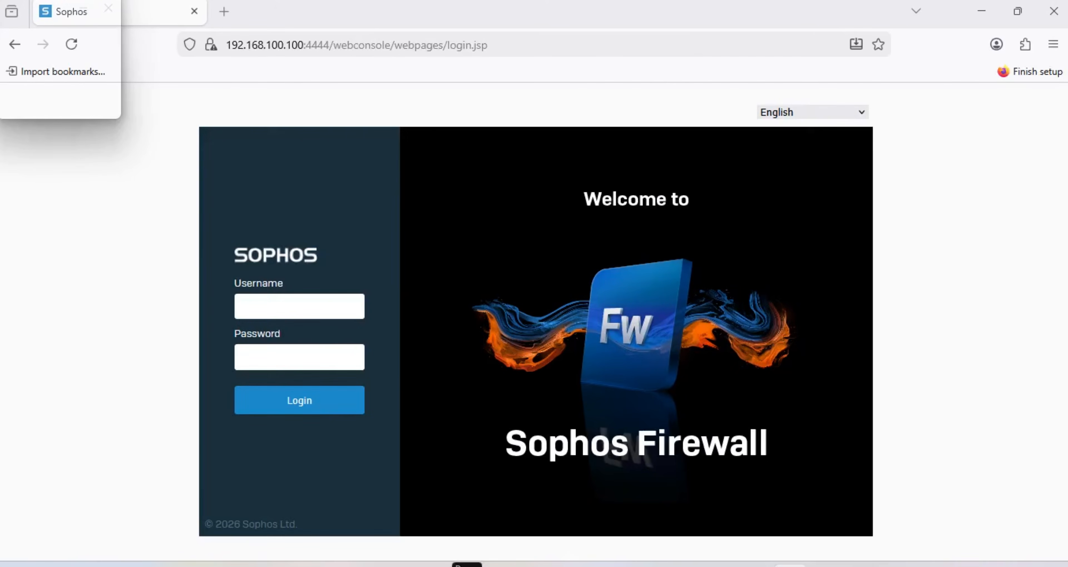
Step: Attempt to sign in to the web console as 'admin' with the administrator password
{"action": "left_click", "coordinate": [317, 312]}
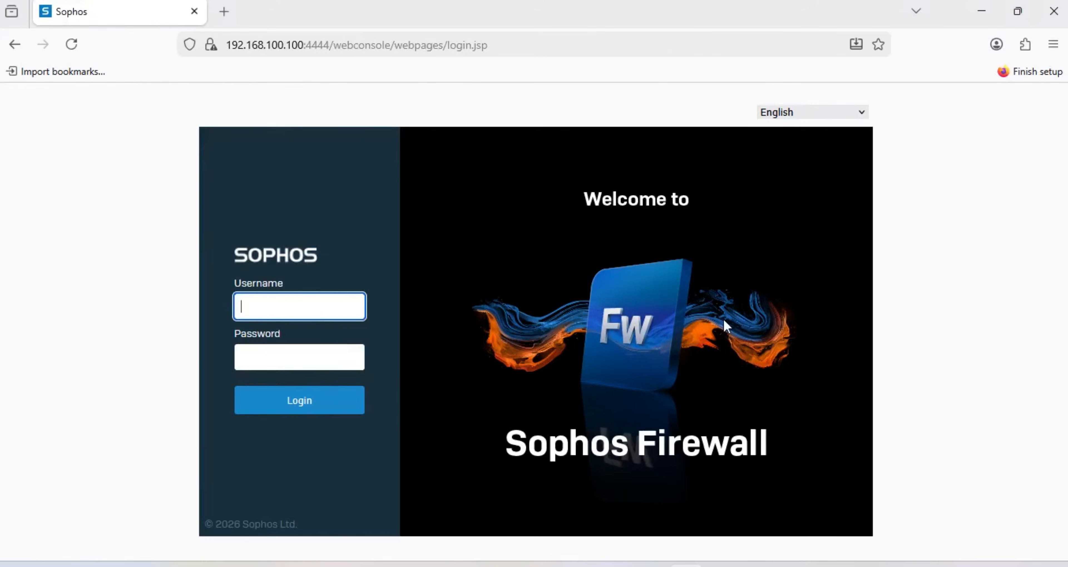
{"action": "type", "text": "admin"}
{"action": "key", "text": "Tab"}
{"action": "type", "text": "••••"}
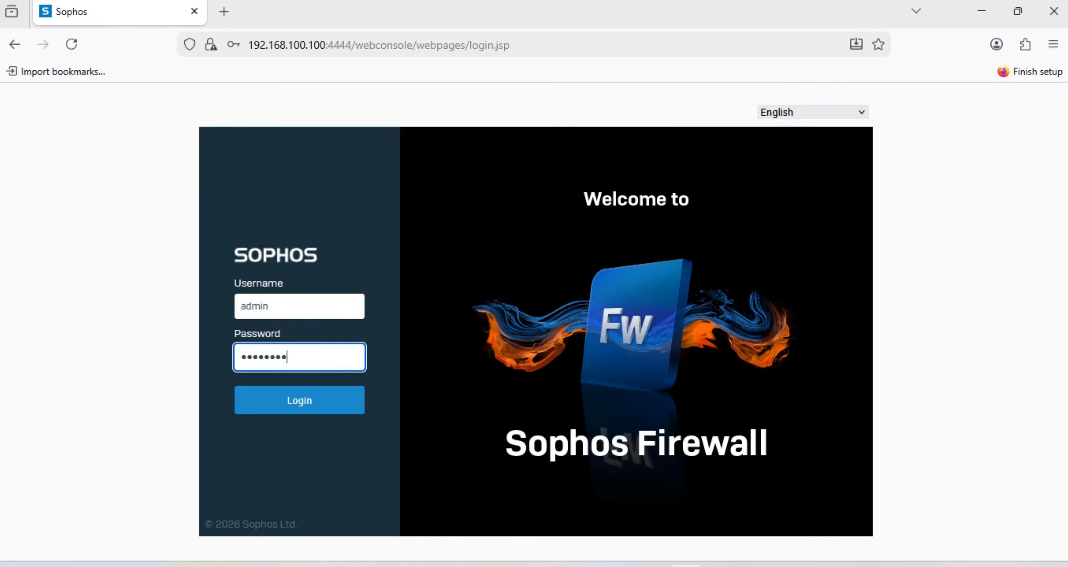
{"action": "key", "text": "Return"}
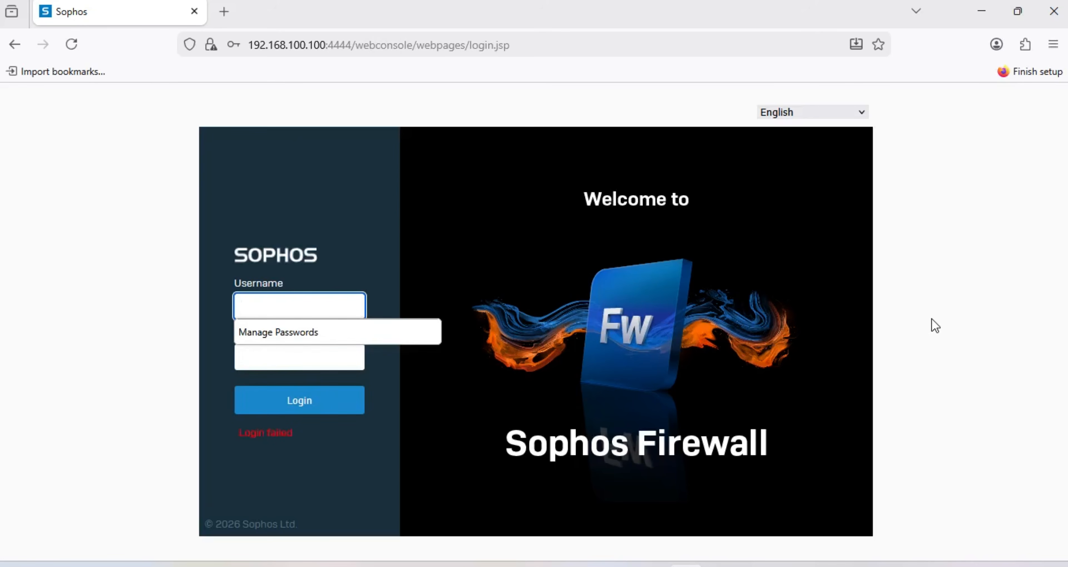
Step: After 'Login failed', retry with 'admin' and the password, then begin re-entering the username
{"action": "left_click", "coordinate": [276, 302]}
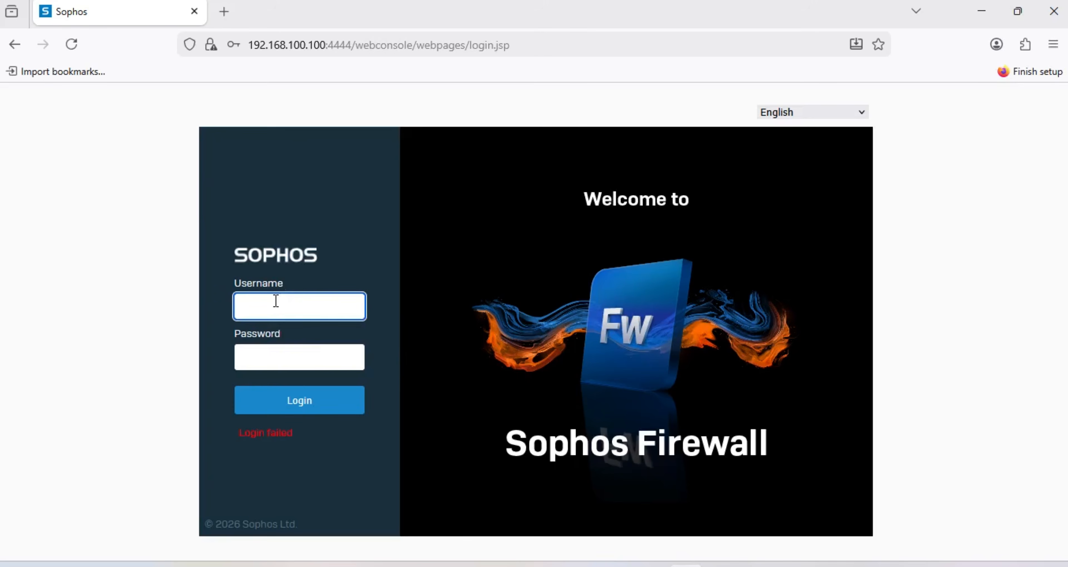
{"action": "type", "text": "ad"}
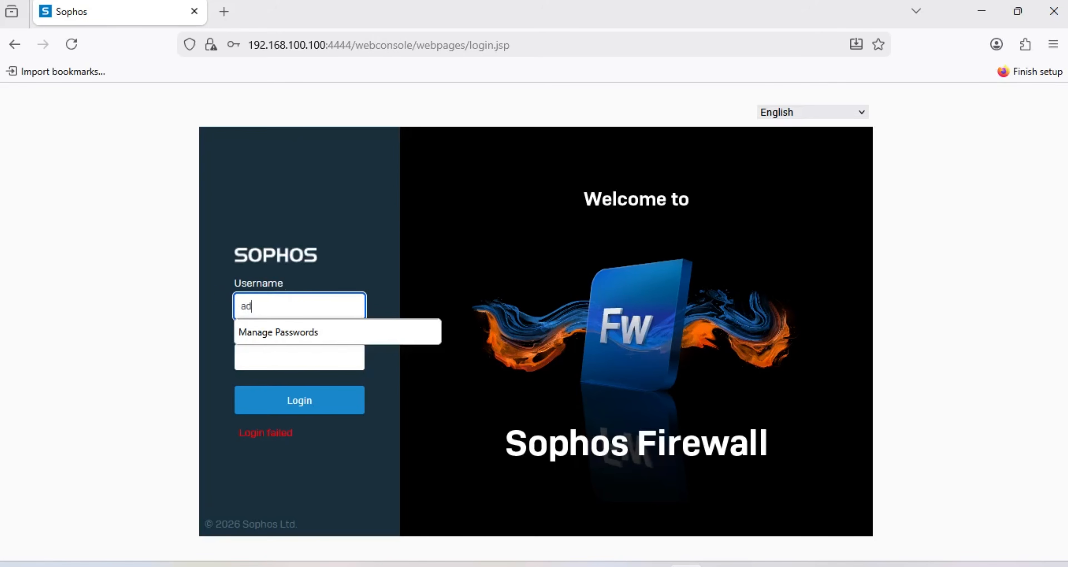
{"action": "type", "text": "min"}
{"action": "key", "text": "Tab"}
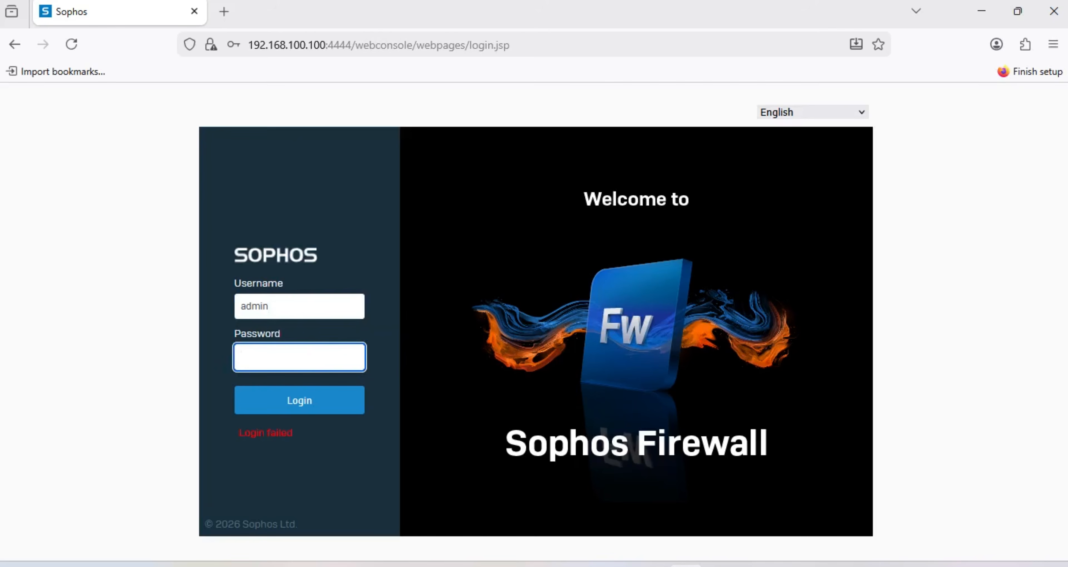
{"action": "type", "text": "••"}
{"action": "key", "text": "Return"}
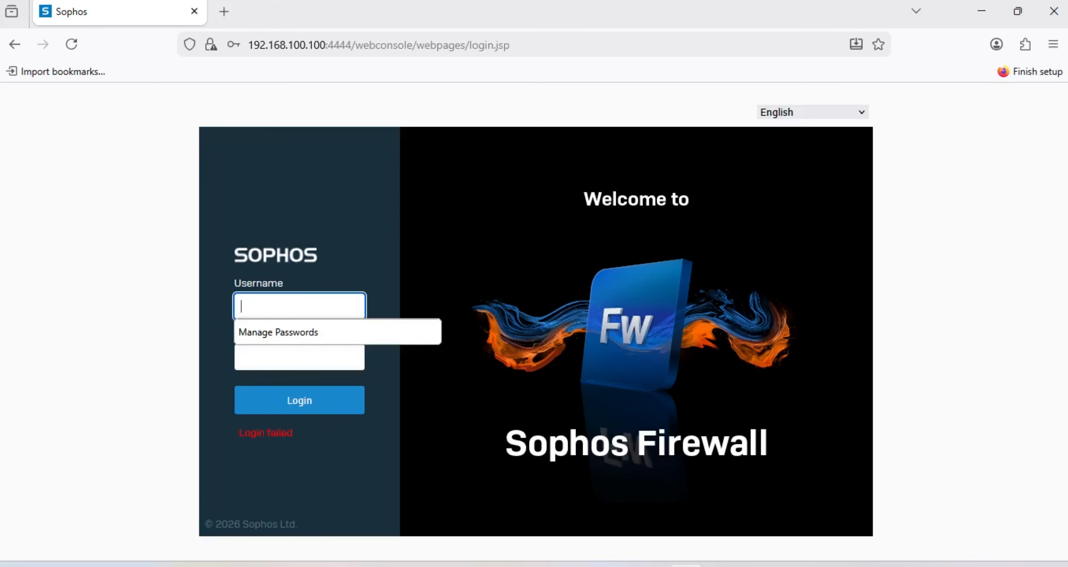
{"action": "type", "text": "dmin"}
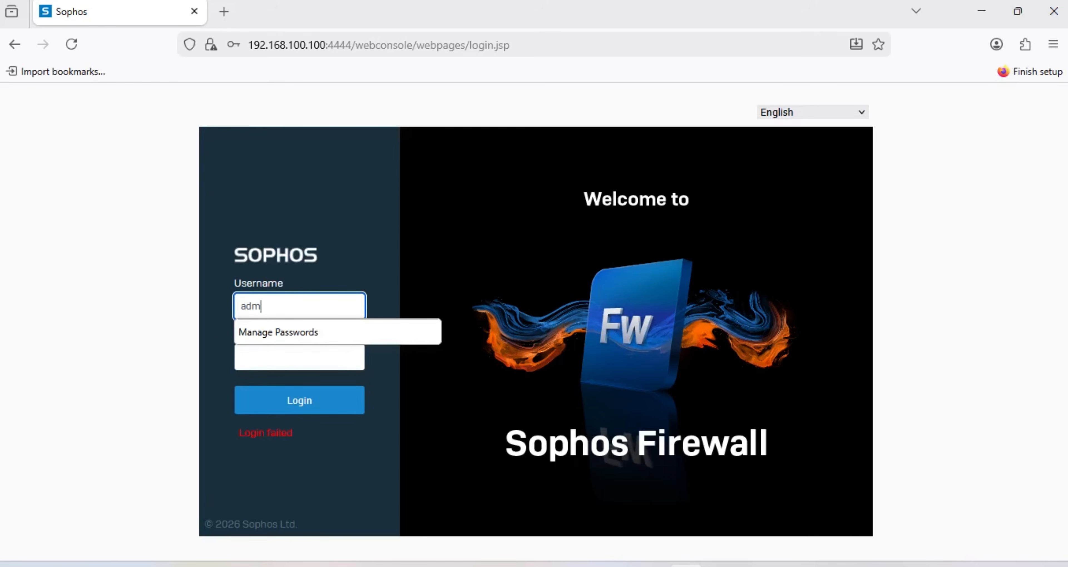
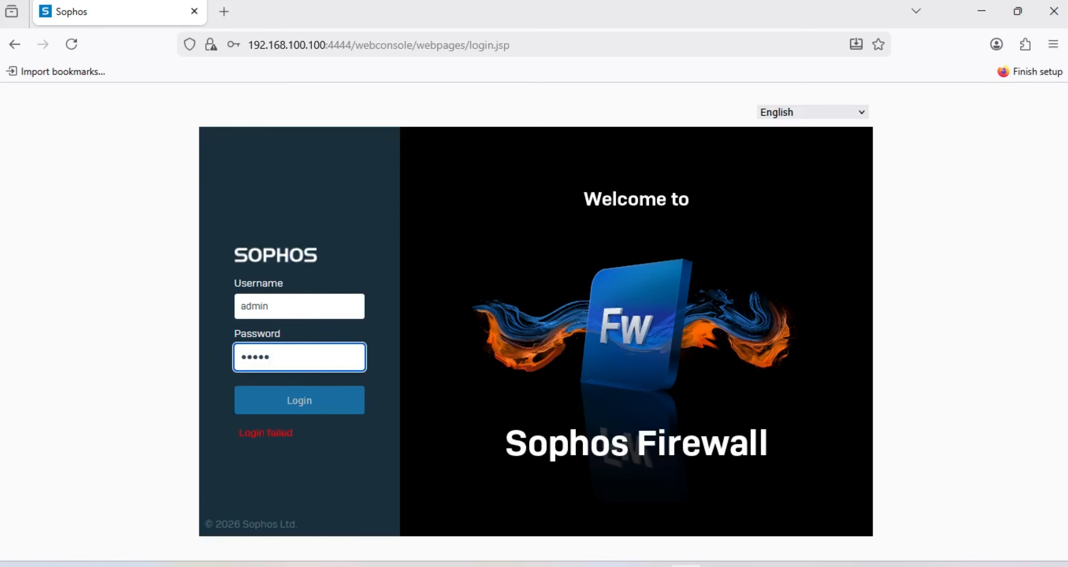
Step: Submit the admin login and decline Firefox's offer to save the password
{"action": "key", "text": "Return"}
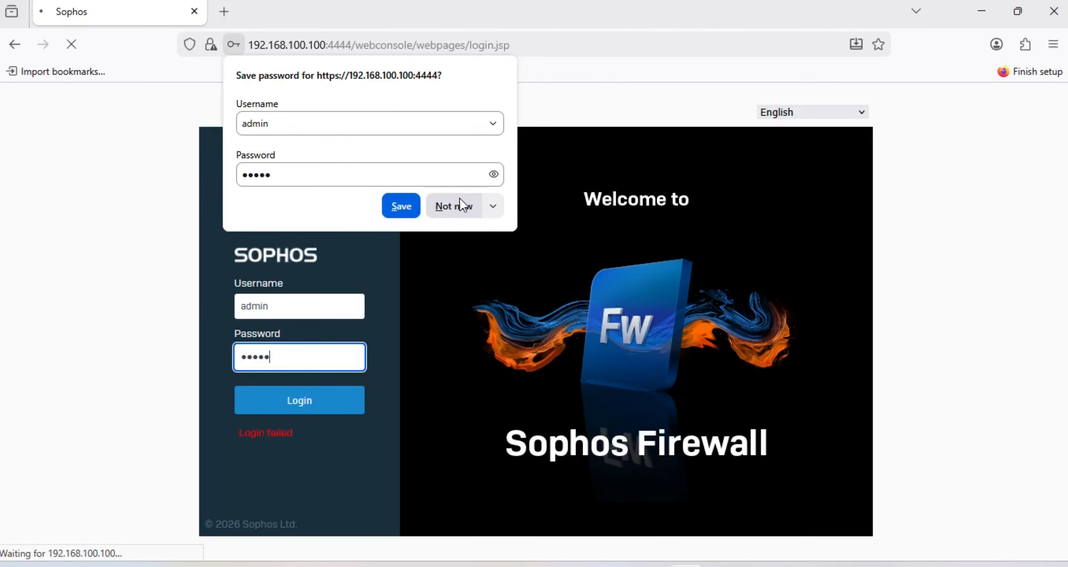
{"action": "left_click", "coordinate": [473, 203]}
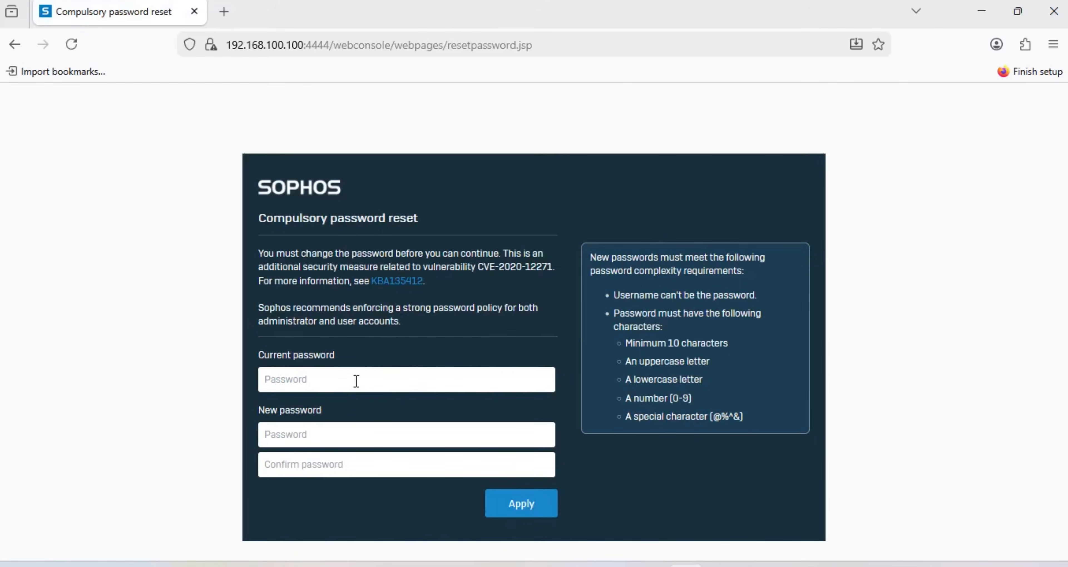
Step: Enter the current password, type the new password in both New and Confirm fields, and submit
{"action": "left_click", "coordinate": [356, 380]}
{"action": "type", "text": "aaaaa"}
{"action": "key", "text": "Tab"}
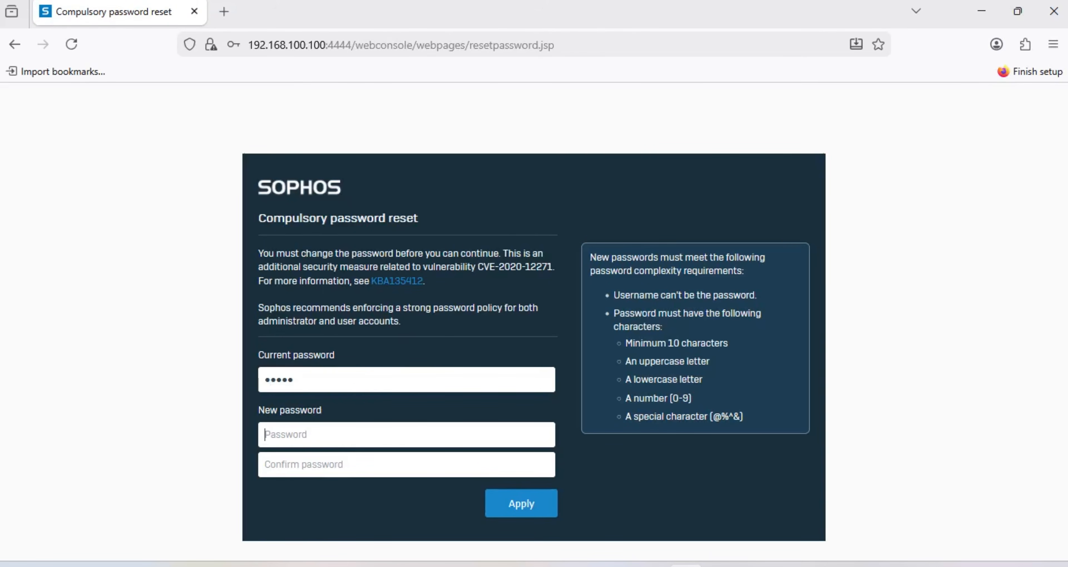
{"action": "type", "text": "aaaaaaaaaa"}
{"action": "key", "text": "Tab"}
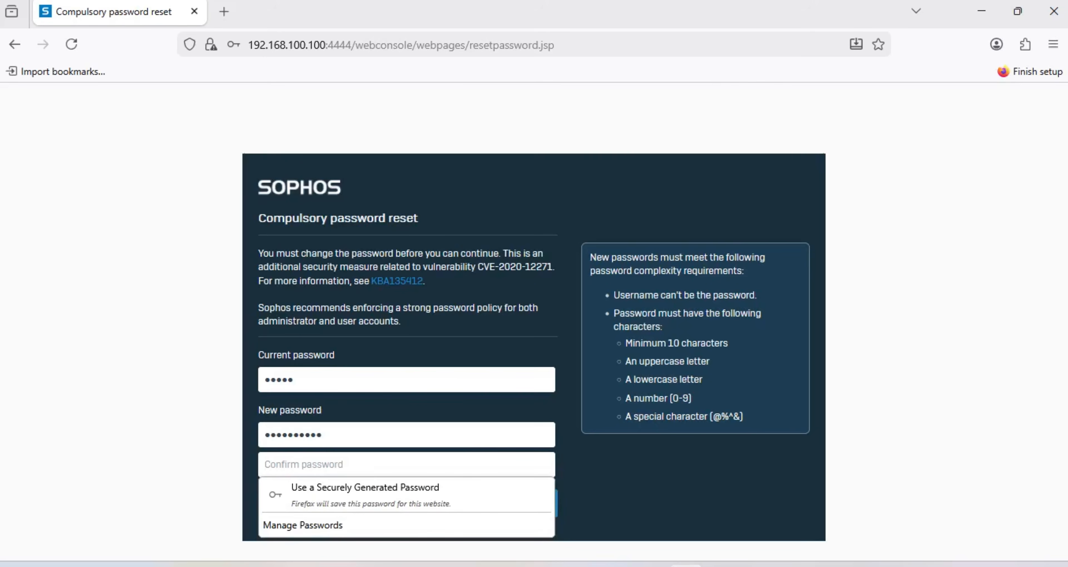
{"action": "type", "text": "aaaaaa"}
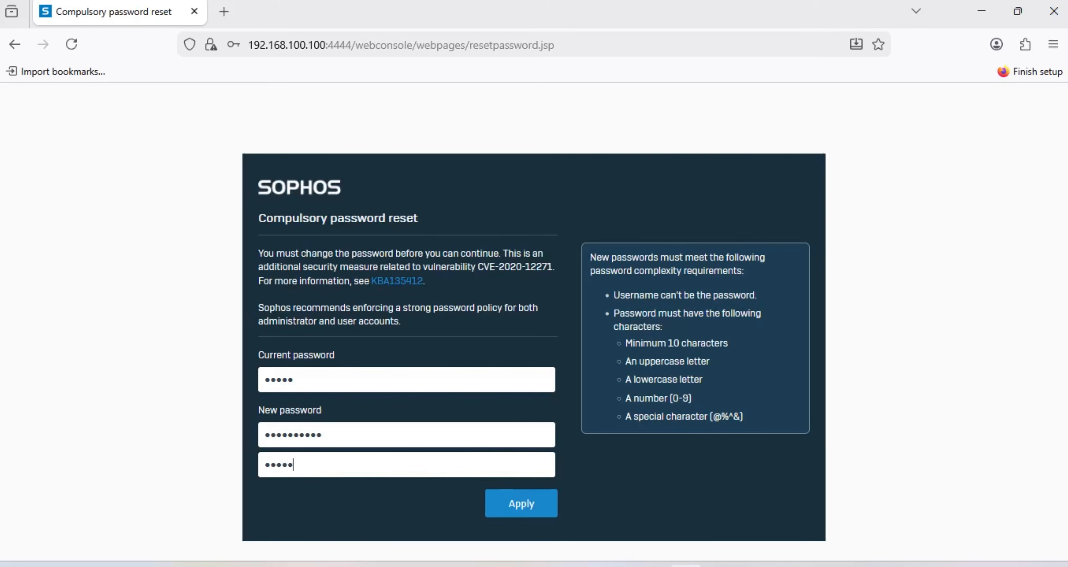
{"action": "type", "text": "aaaa"}
{"action": "key", "text": "Return"}
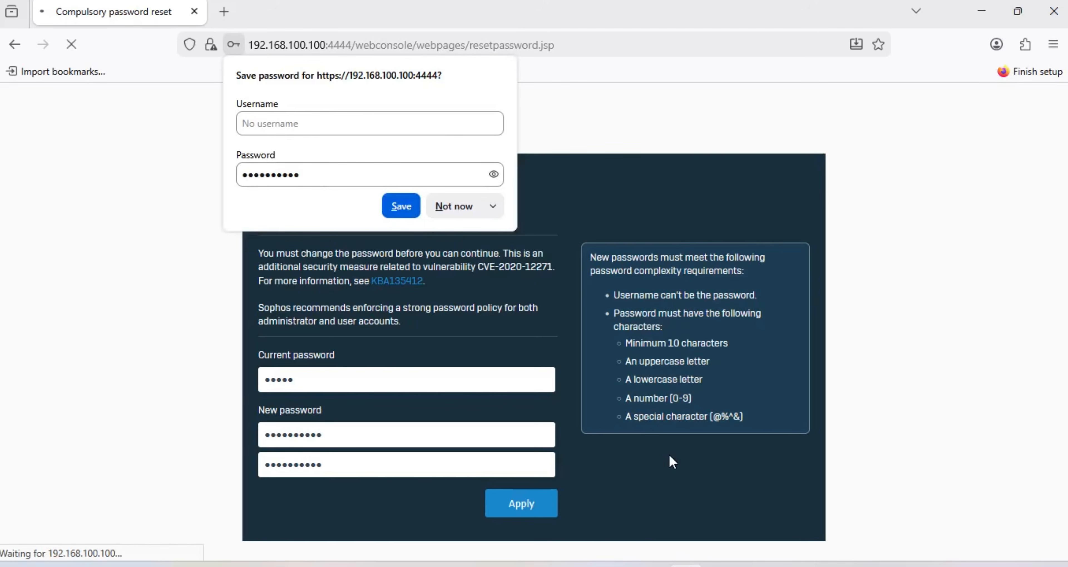
Step: Decline saving the new password in Firefox and skip the secure storage master key setup
{"action": "left_click", "coordinate": [456, 207]}
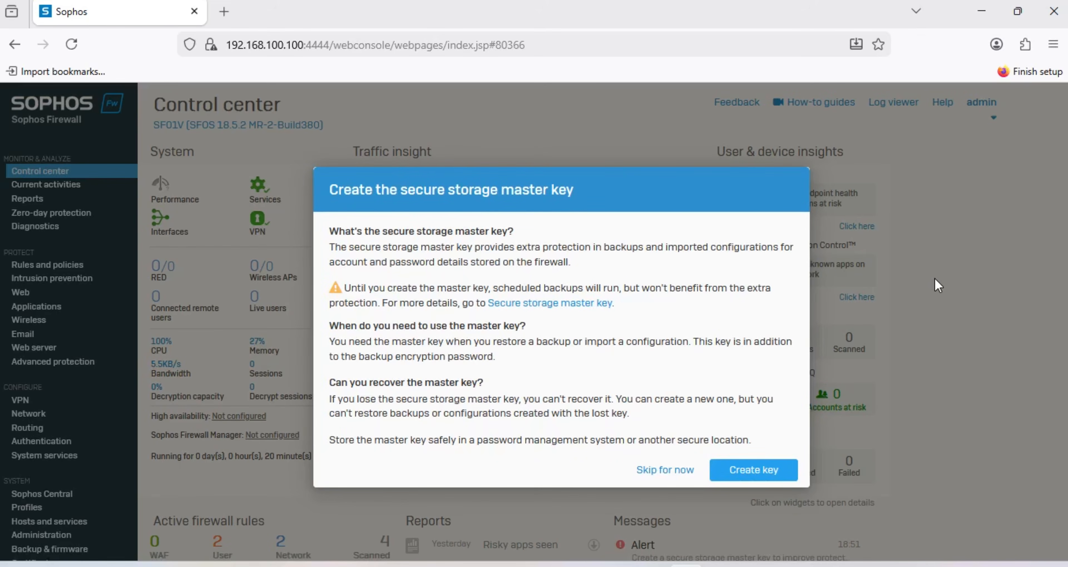
{"action": "left_click", "coordinate": [650, 472]}
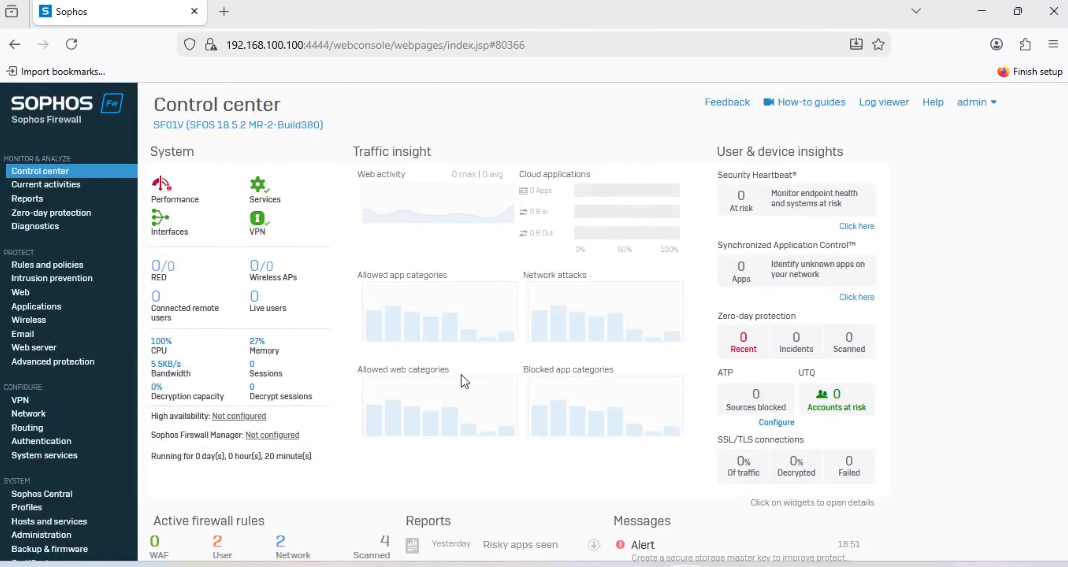